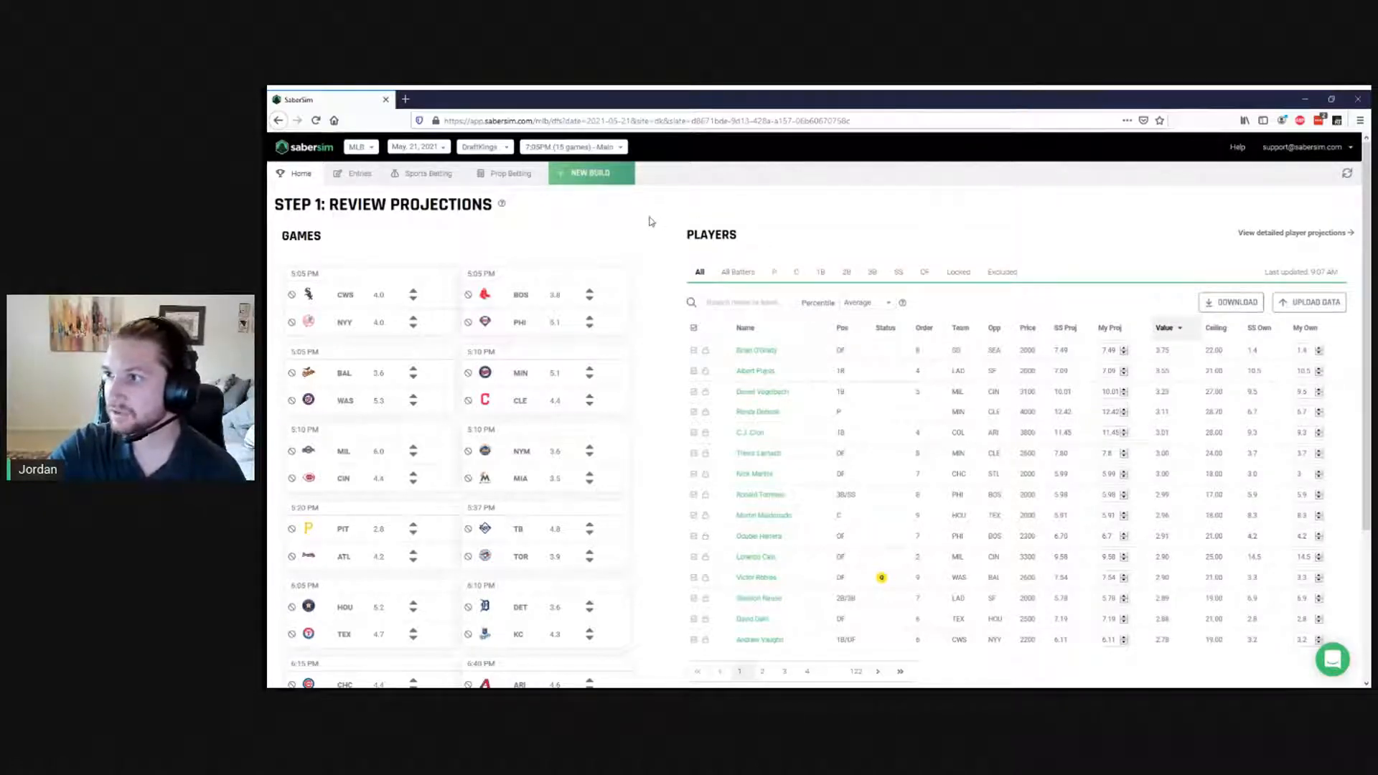
# Start a new build with the entry limit set to 20-max and build the lineup pool
pyautogui.click(600, 181)
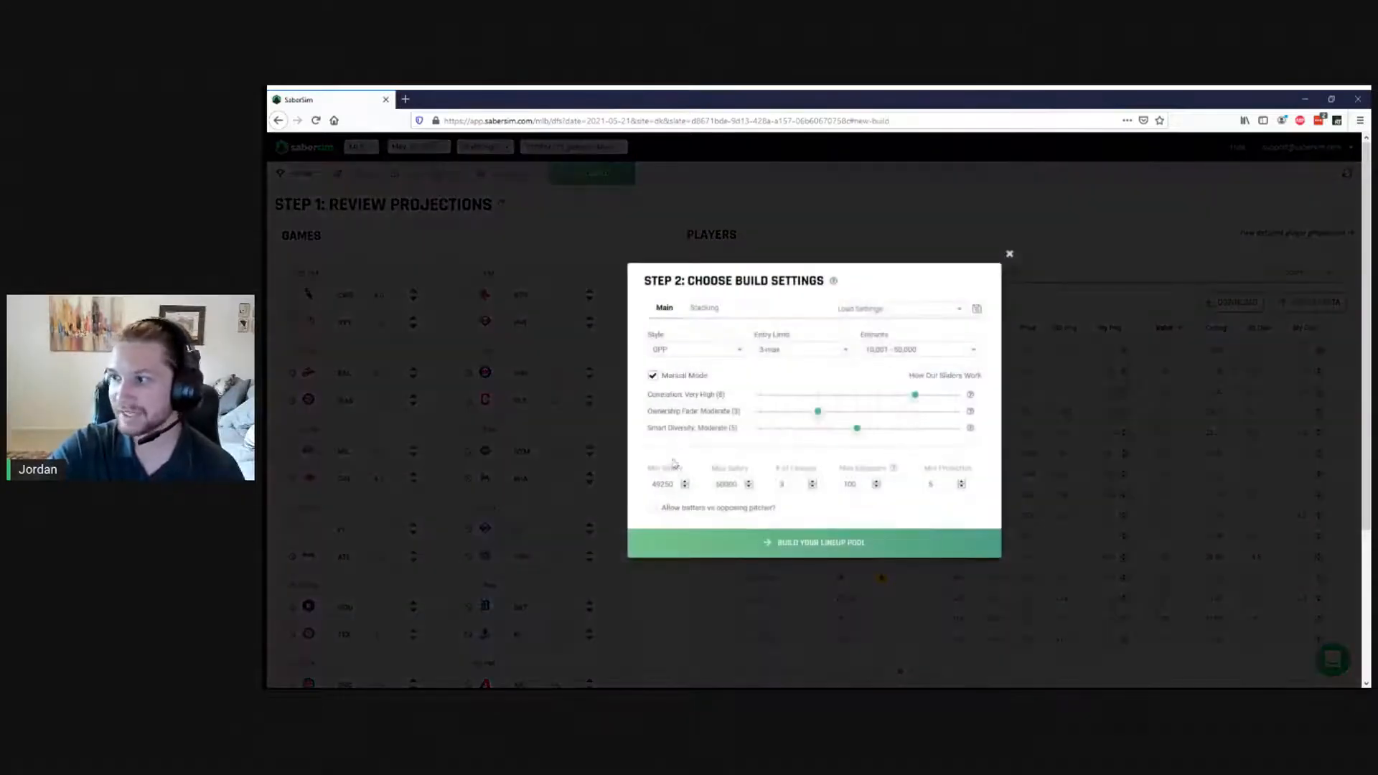
pyautogui.click(801, 353)
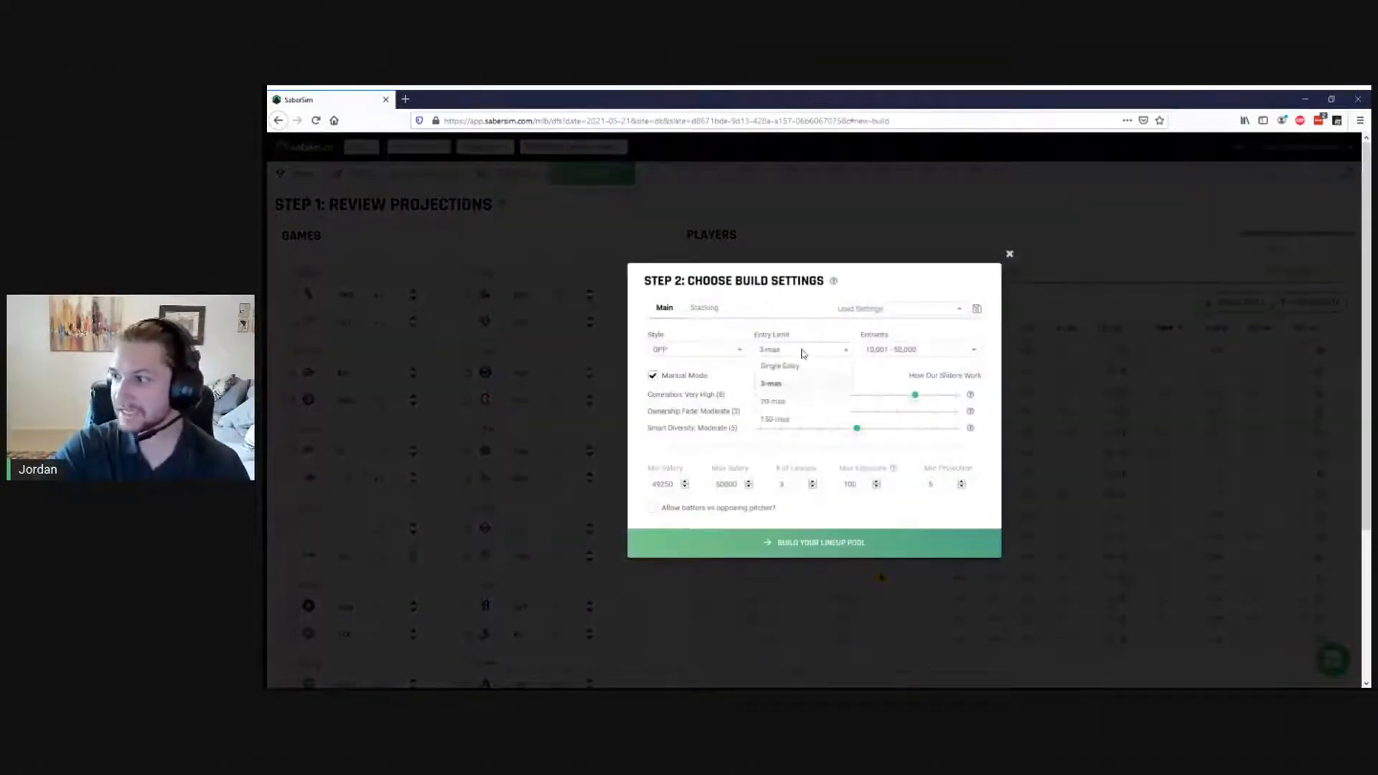
pyautogui.click(801, 402)
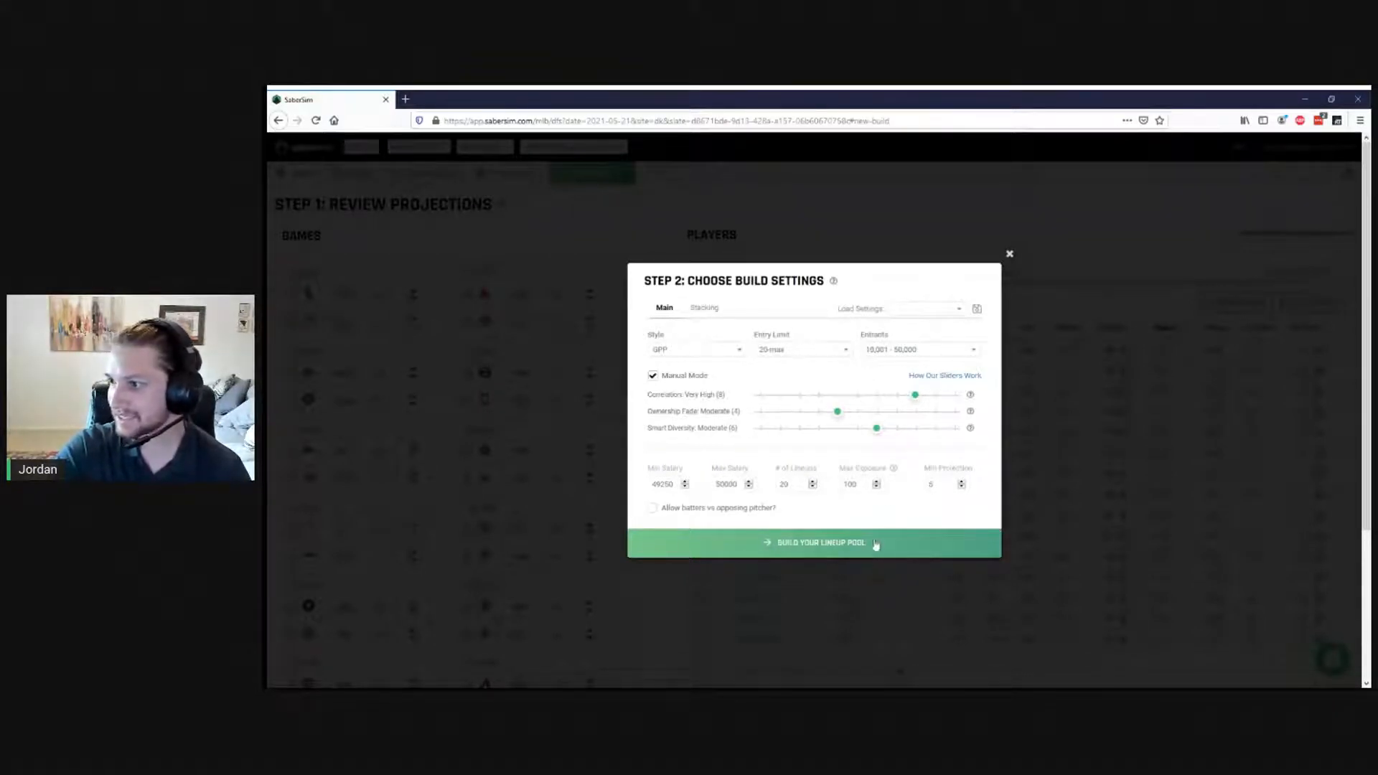
pyautogui.click(829, 540)
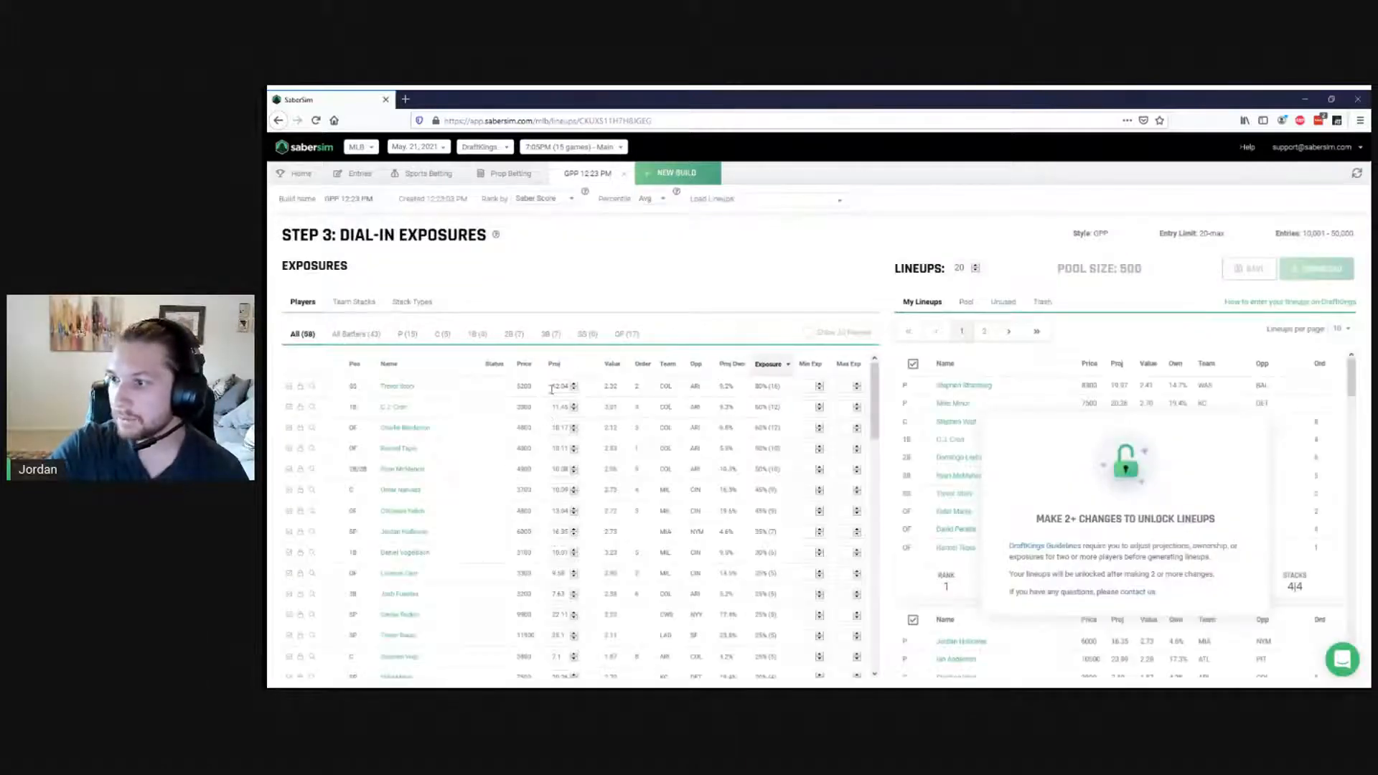
# Set Trevor Story's projection to 12 and C.J. Cron's projection to 11 to unlock the lineups
pyautogui.click(561, 387)
pyautogui.press('BackSpace')
pyautogui.press('BackSpace')
pyautogui.press('BackSpace')
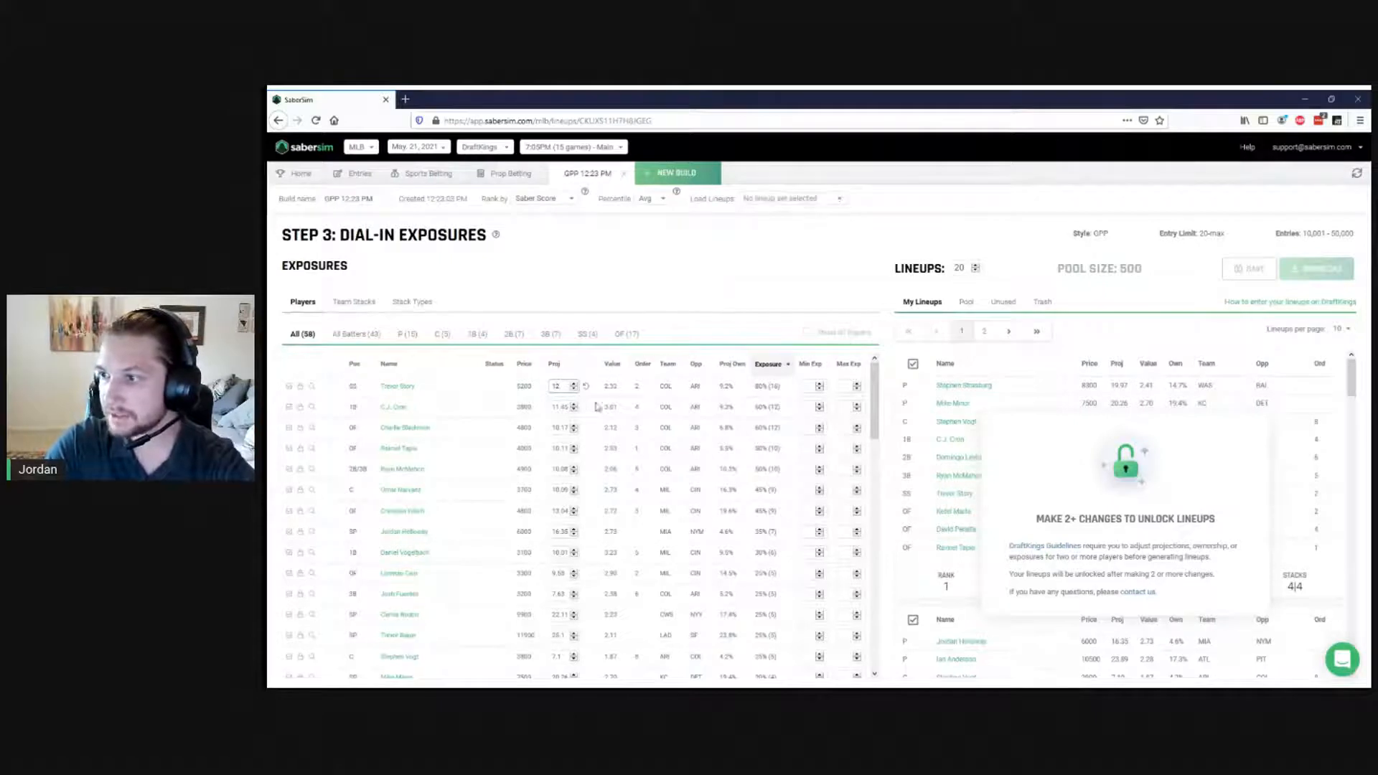
pyautogui.press('BackSpace')
pyautogui.press('BackSpace')
pyautogui.press('BackSpace')
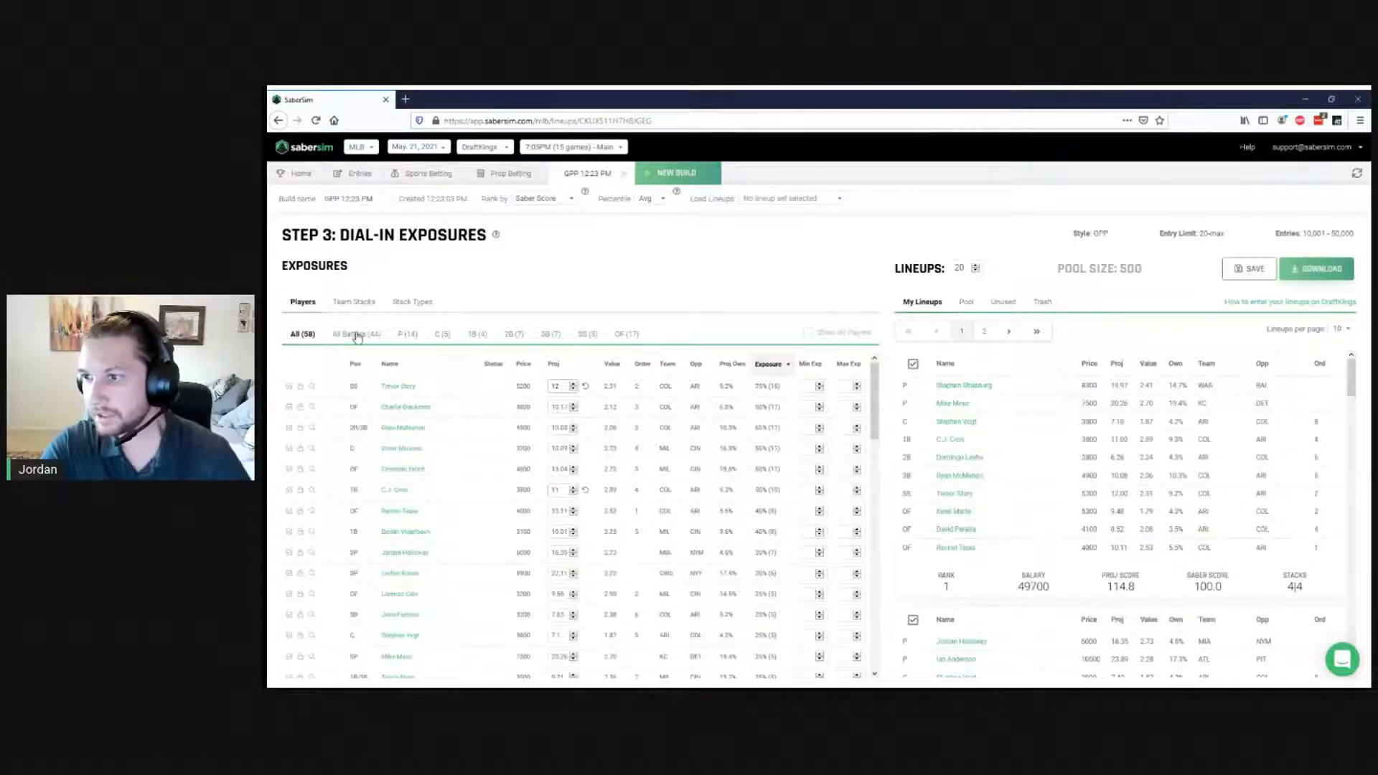
# Review the exposures of the batters, pitchers and team stacks, and look through the first generated lineups
pyautogui.click(354, 335)
pyautogui.click(406, 333)
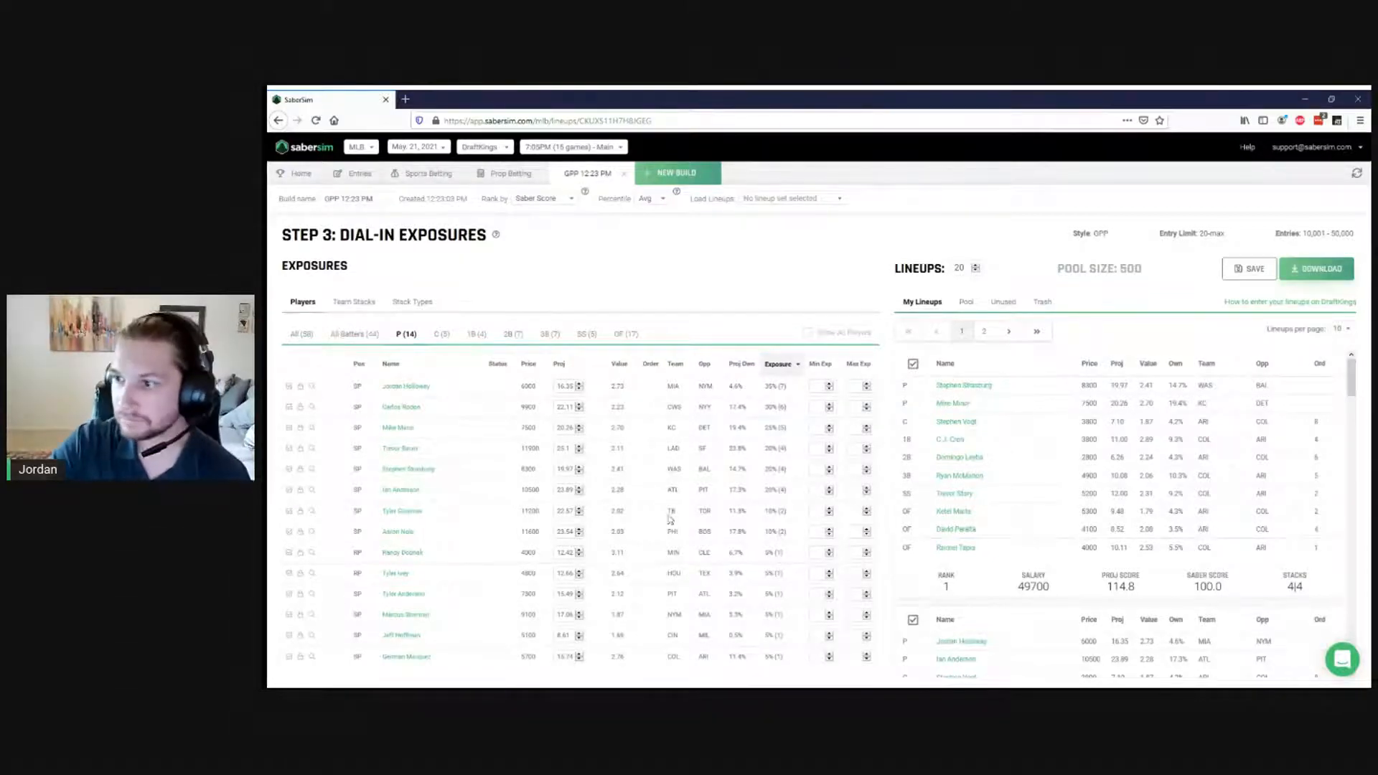
pyautogui.click(355, 335)
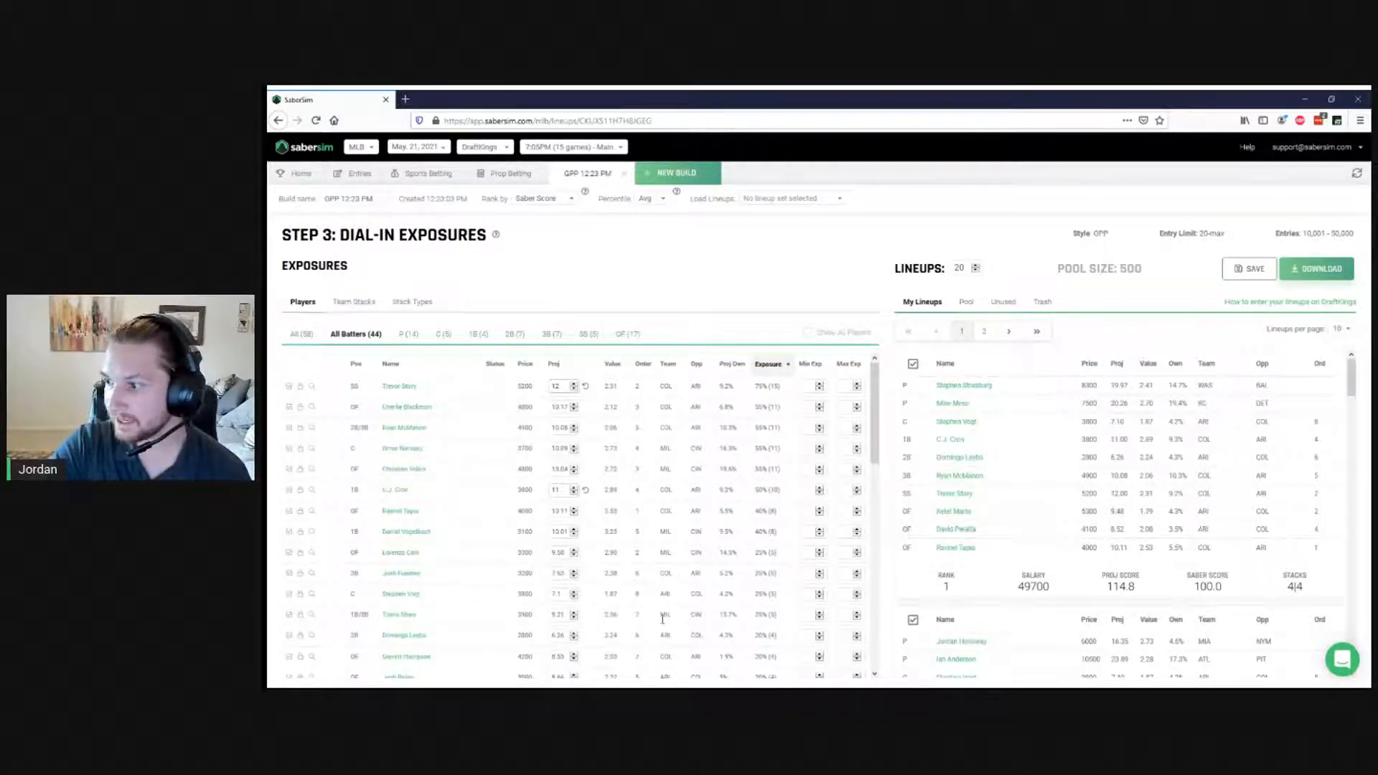
pyautogui.click(354, 302)
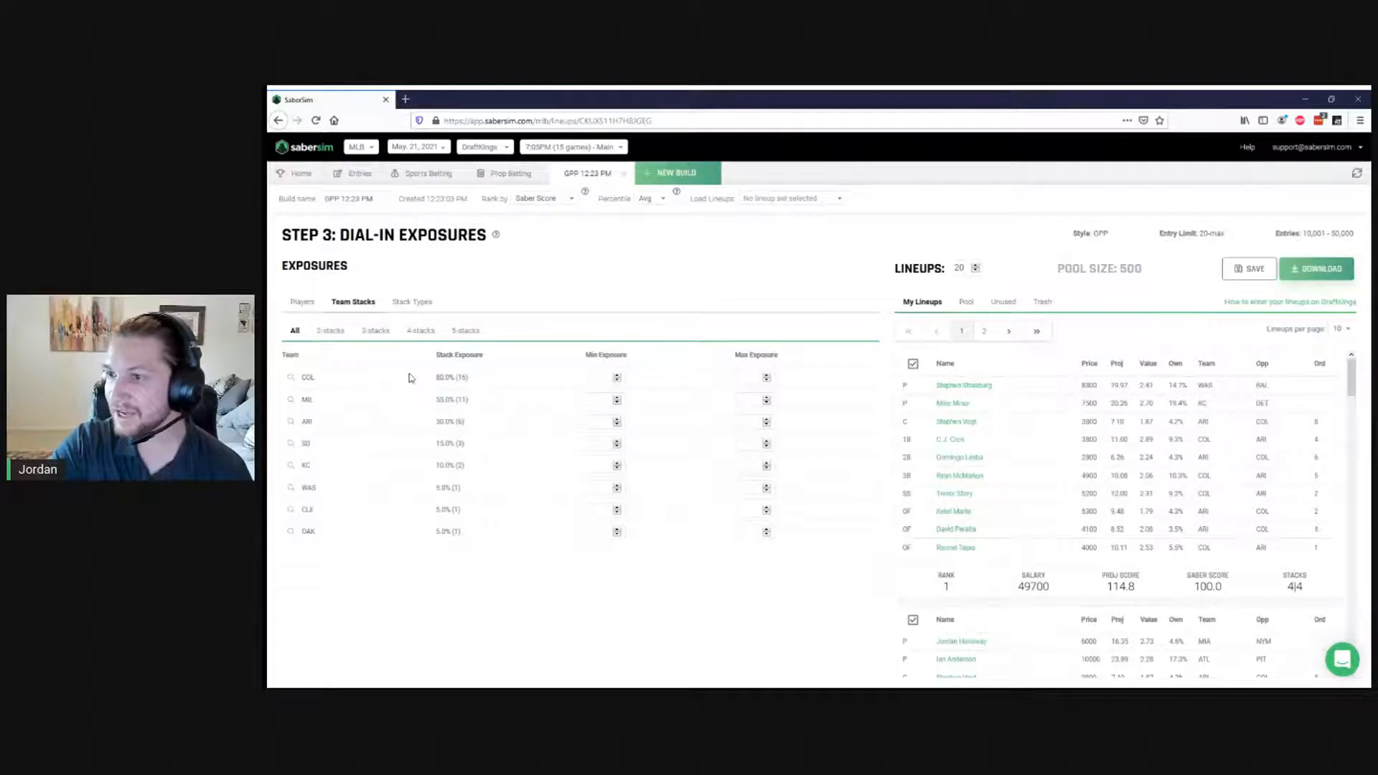
pyautogui.click(305, 305)
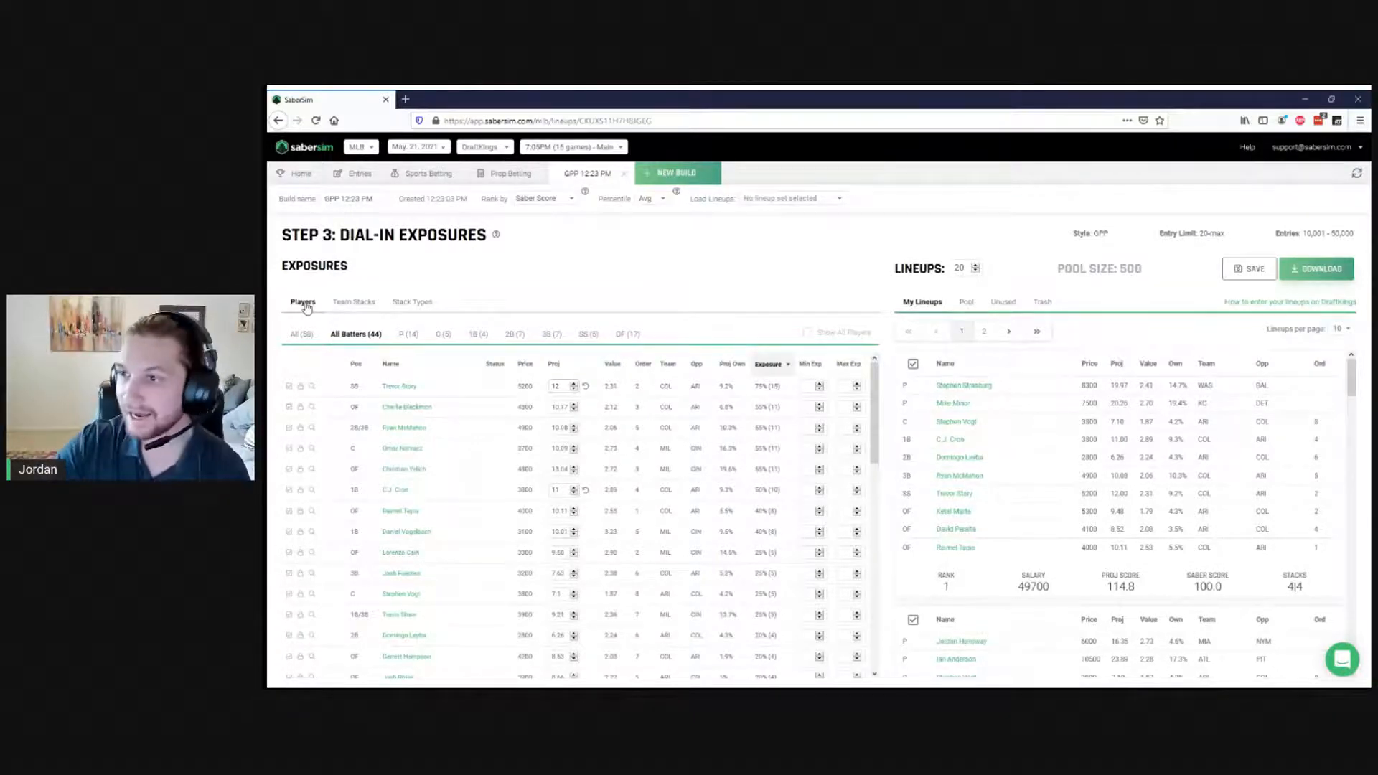
pyautogui.click(406, 335)
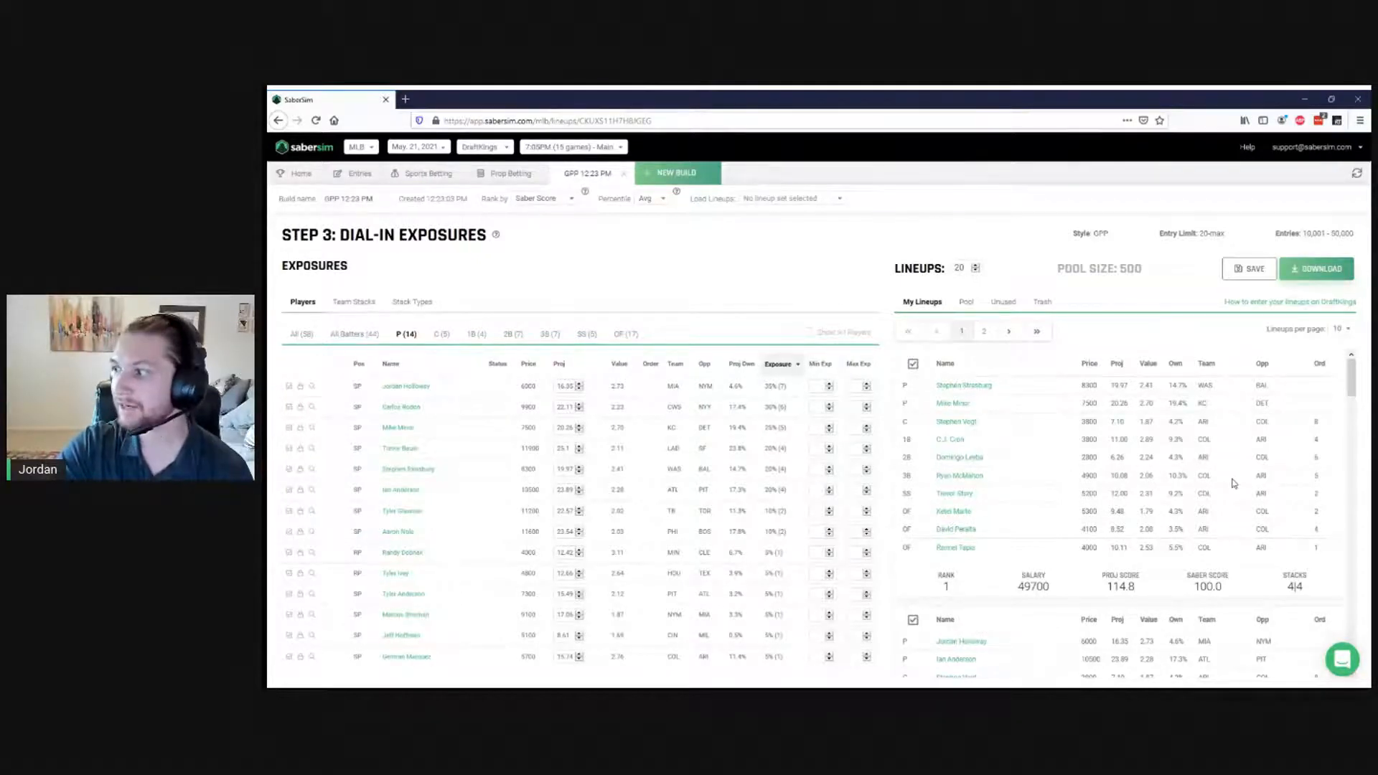
pyautogui.scroll(-3, 1232, 482)
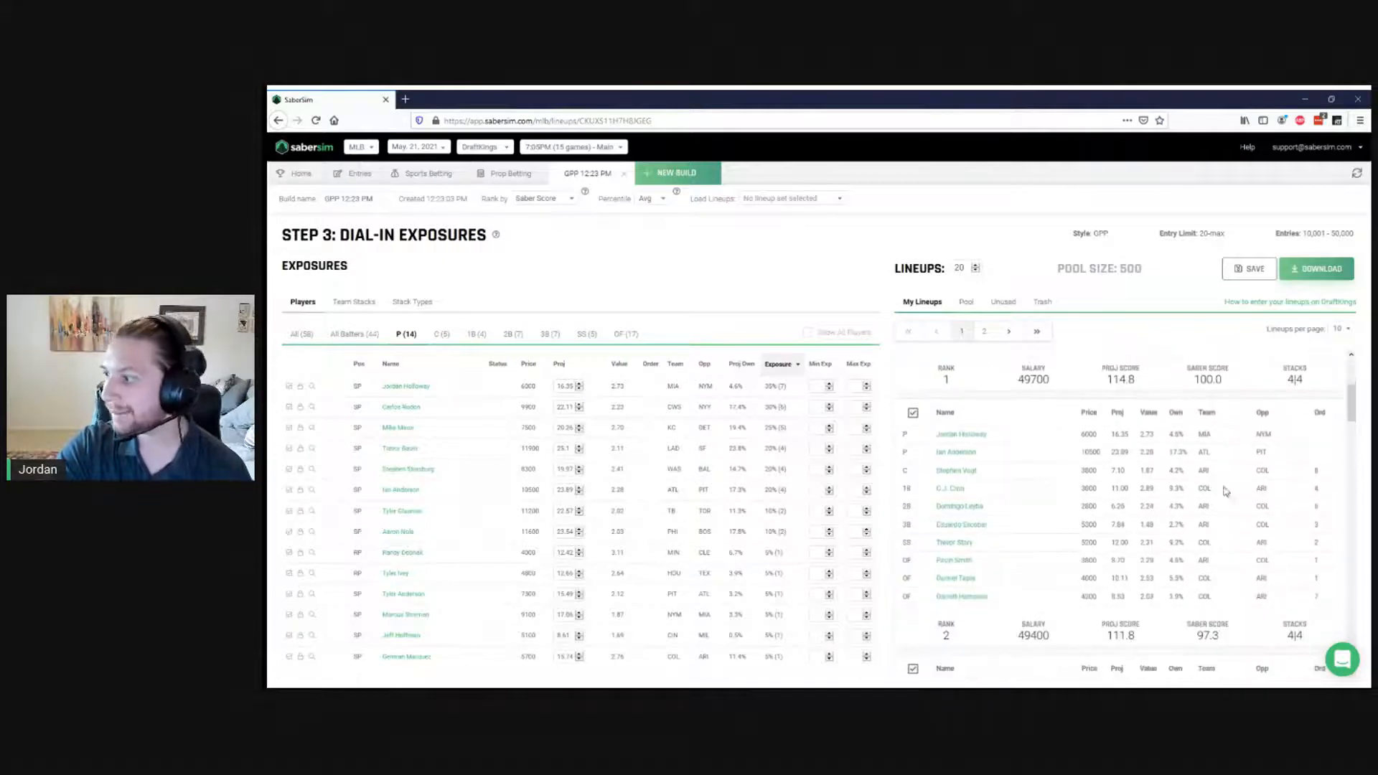
# Examine the team stack exposures overall and for 2-stacks, 3-stacks, 4-stacks and 5-stacks
pyautogui.click(355, 304)
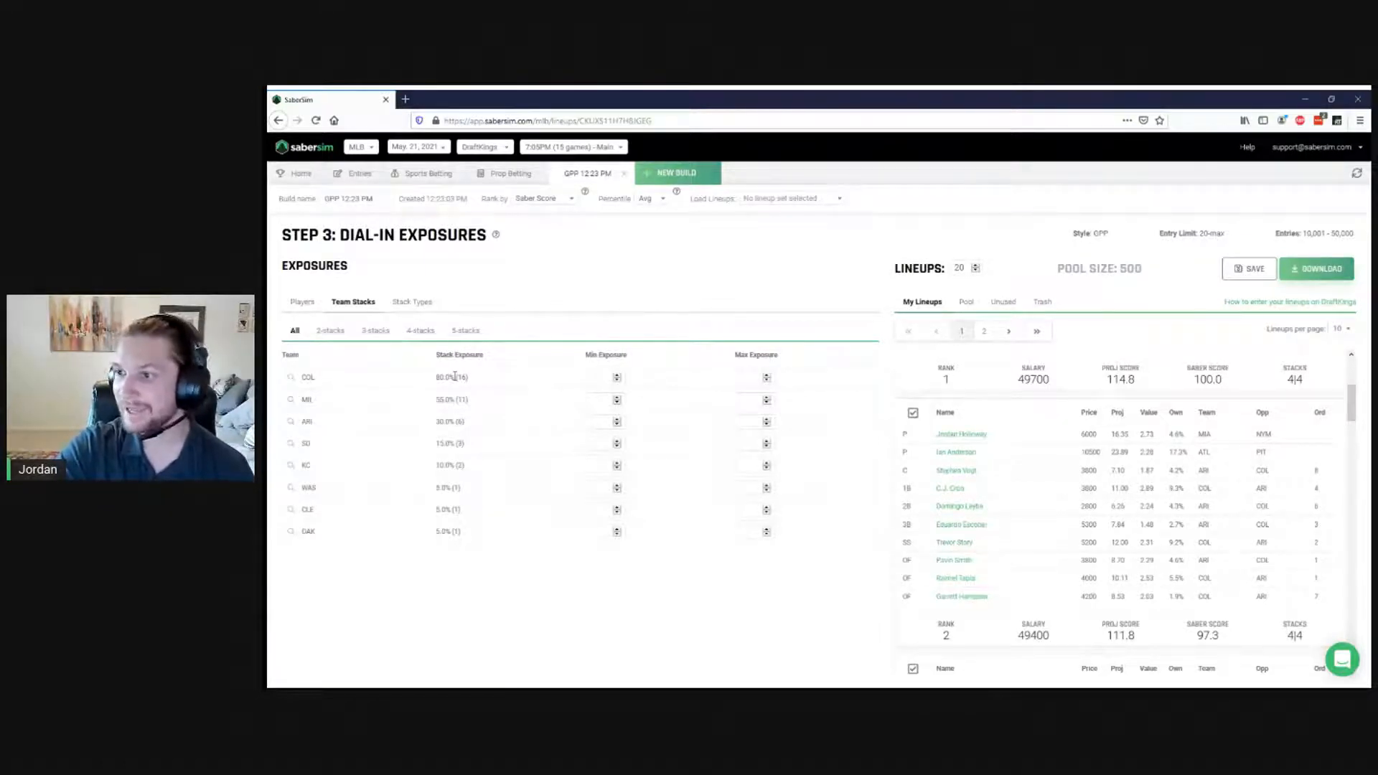
pyautogui.click(343, 334)
pyautogui.click(375, 331)
pyautogui.click(418, 332)
pyautogui.click(465, 332)
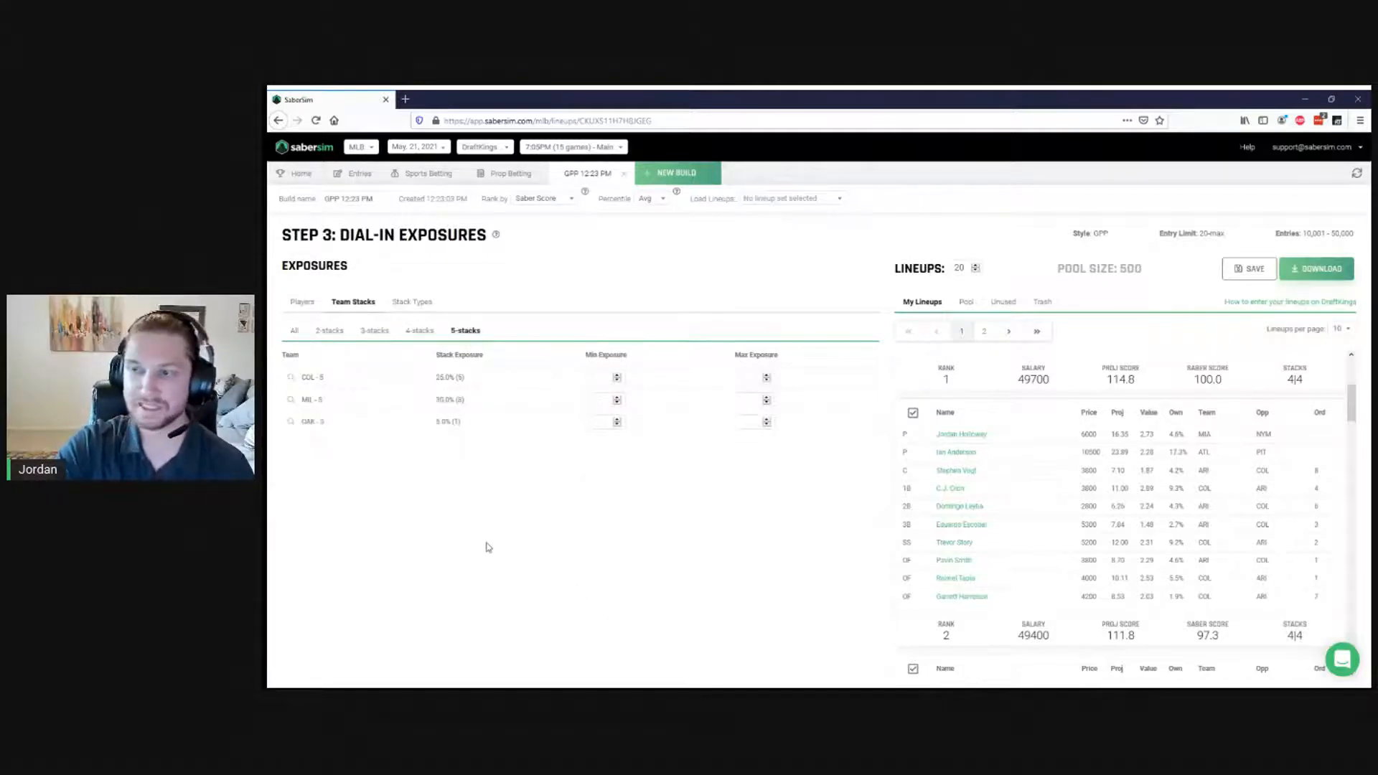
# Compare the player exposures with the stack type and team stack exposures, ending on the batter list
pyautogui.click(302, 302)
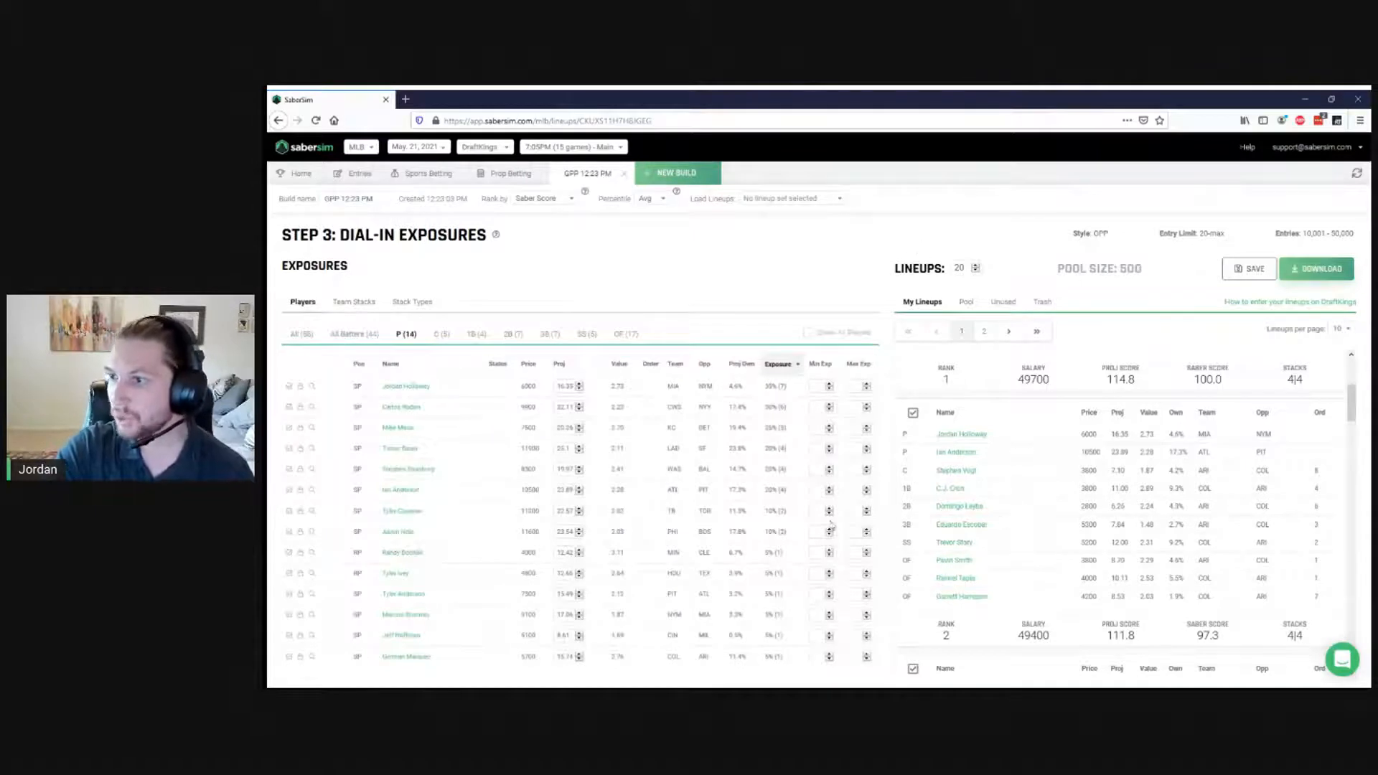
pyautogui.click(346, 337)
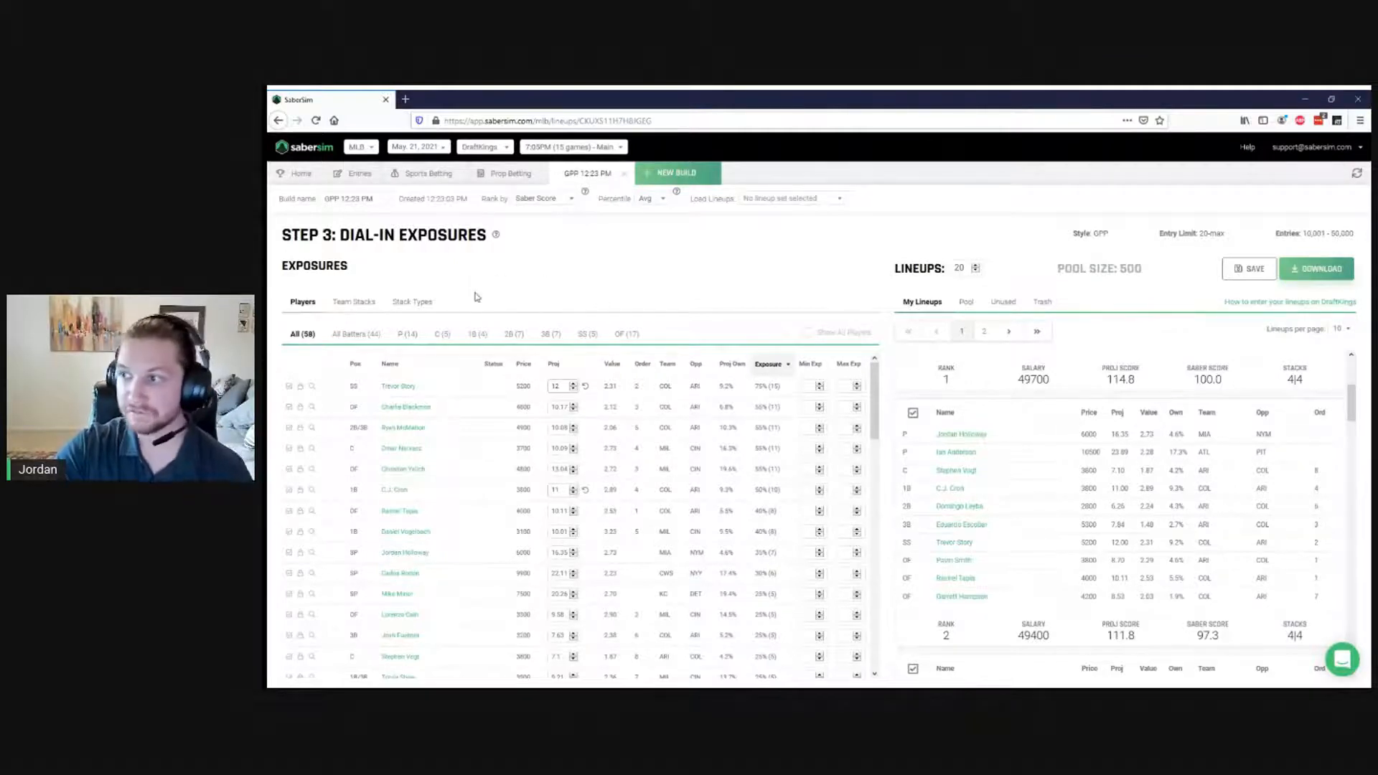
pyautogui.click(414, 310)
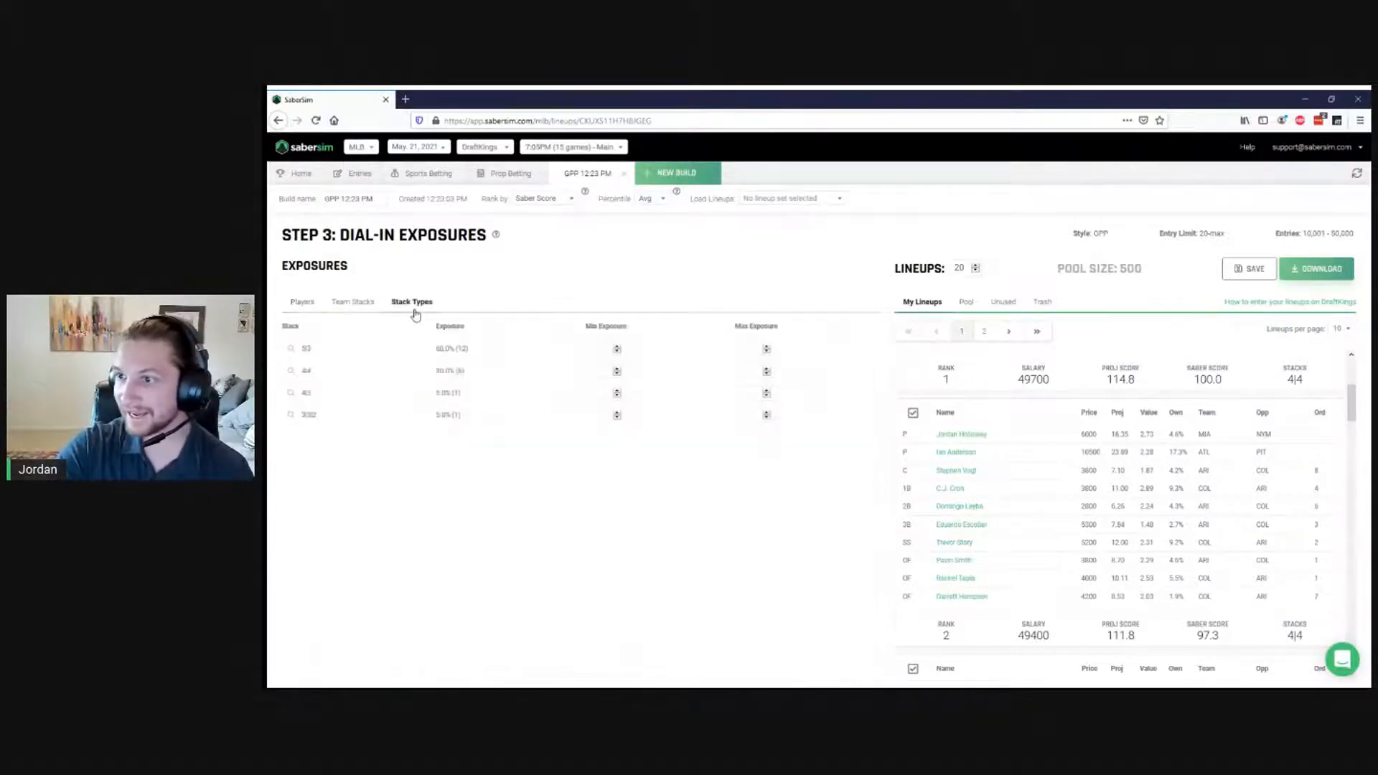
pyautogui.click(369, 312)
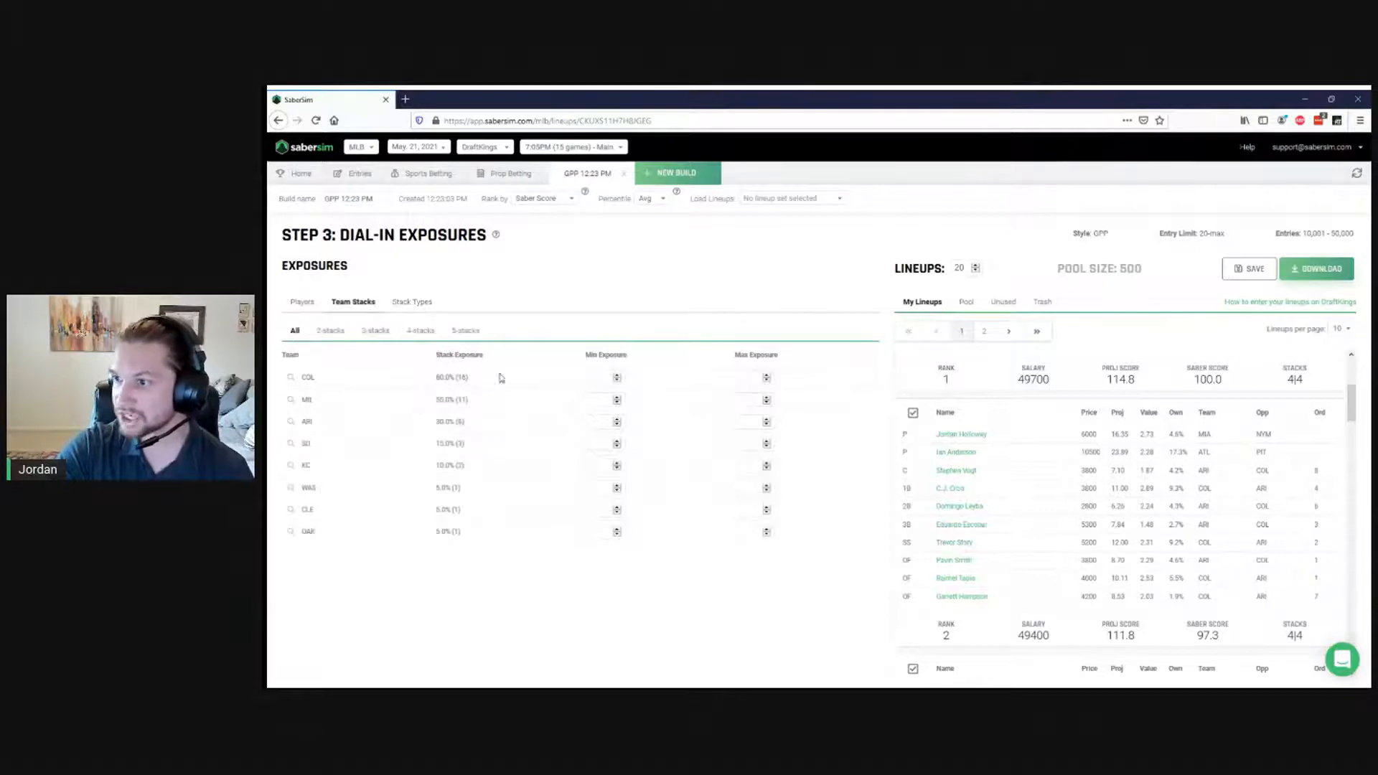
pyautogui.click(303, 303)
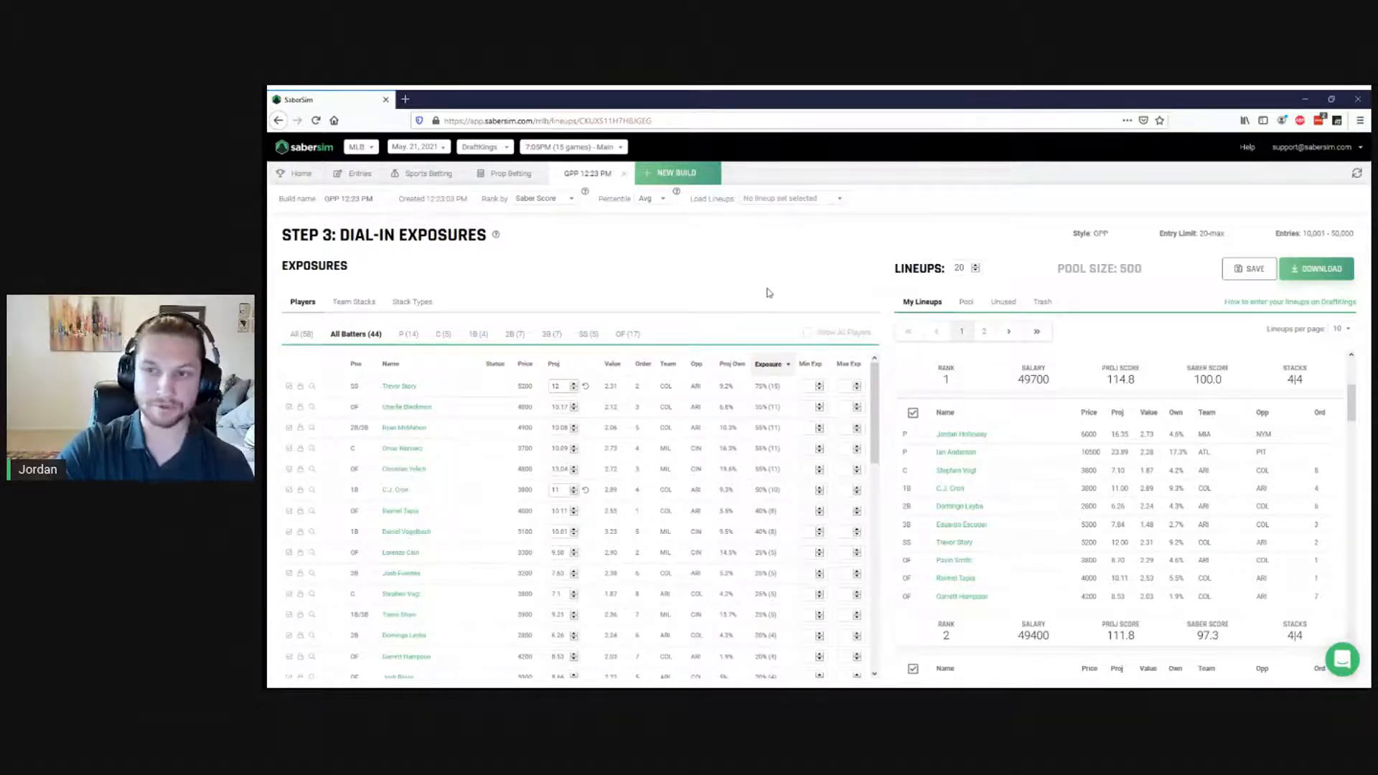
# Inspect the fantasy point distributions of Trevor Story, Charlie Blackmon and Ryan McMahon
pyautogui.click(395, 387)
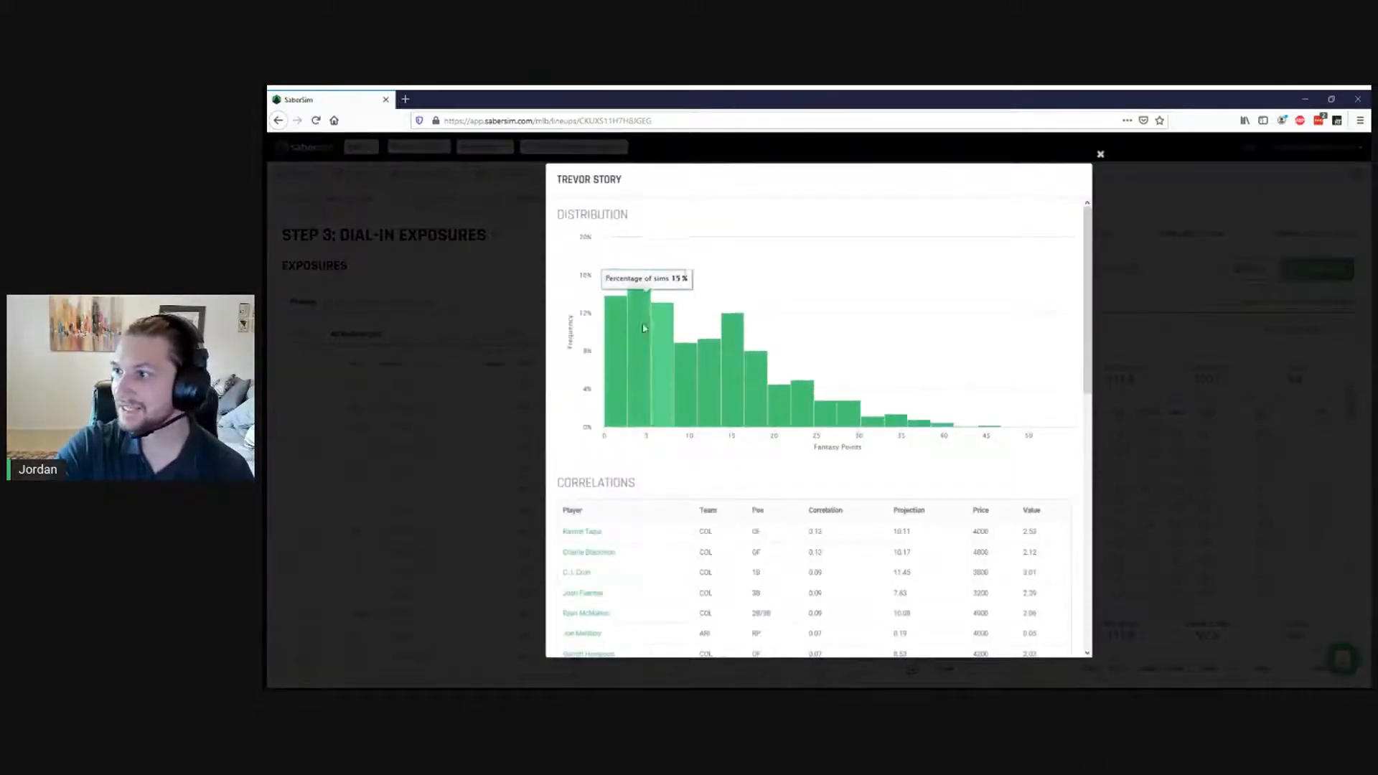
pyautogui.click(1100, 153)
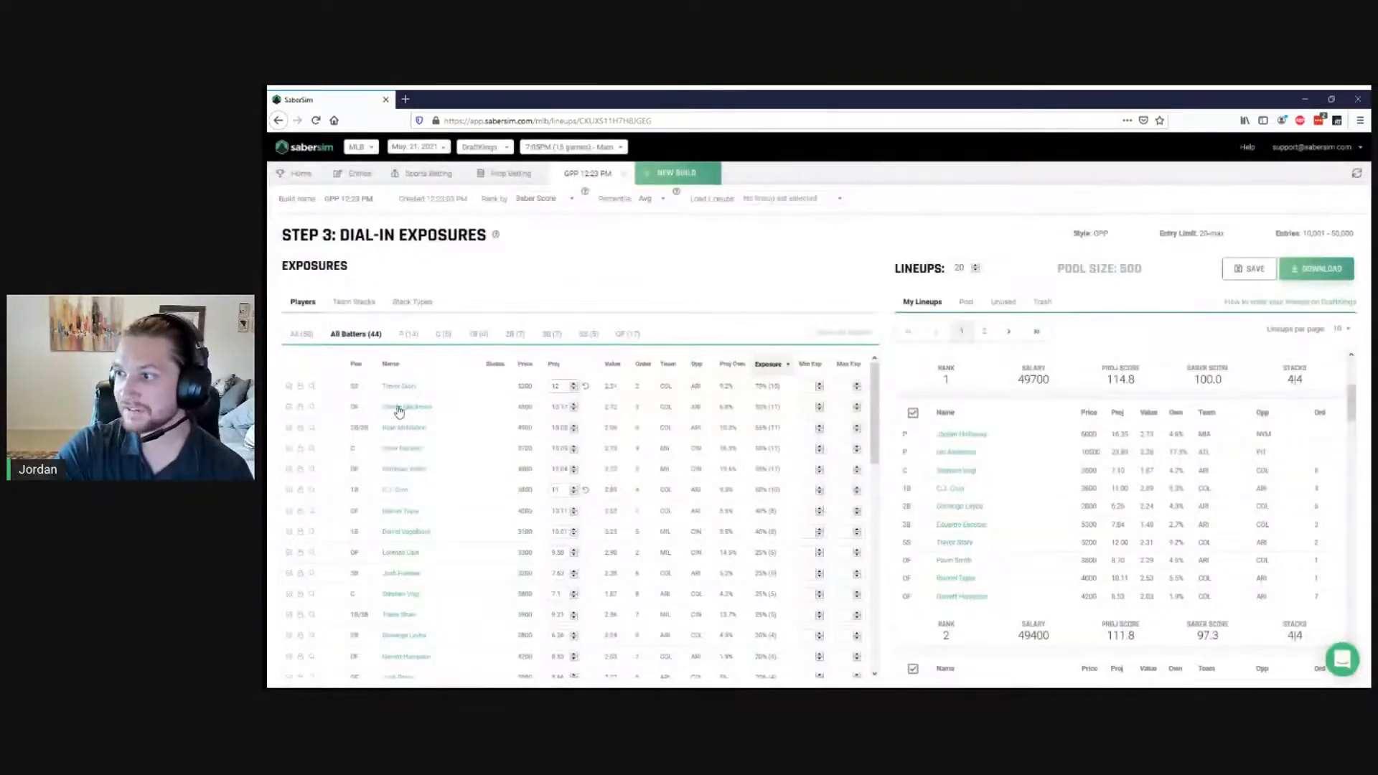
pyautogui.click(400, 409)
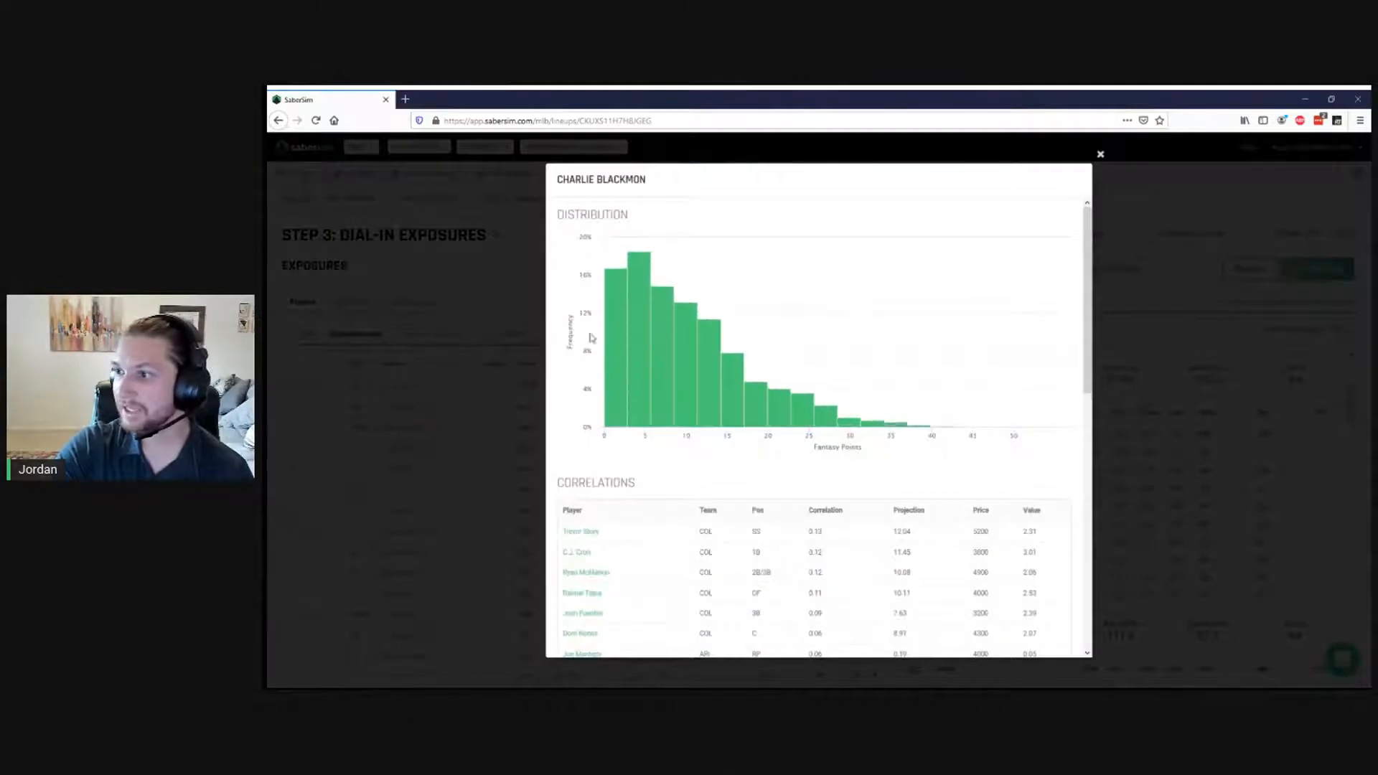
pyautogui.moveTo(624, 333)
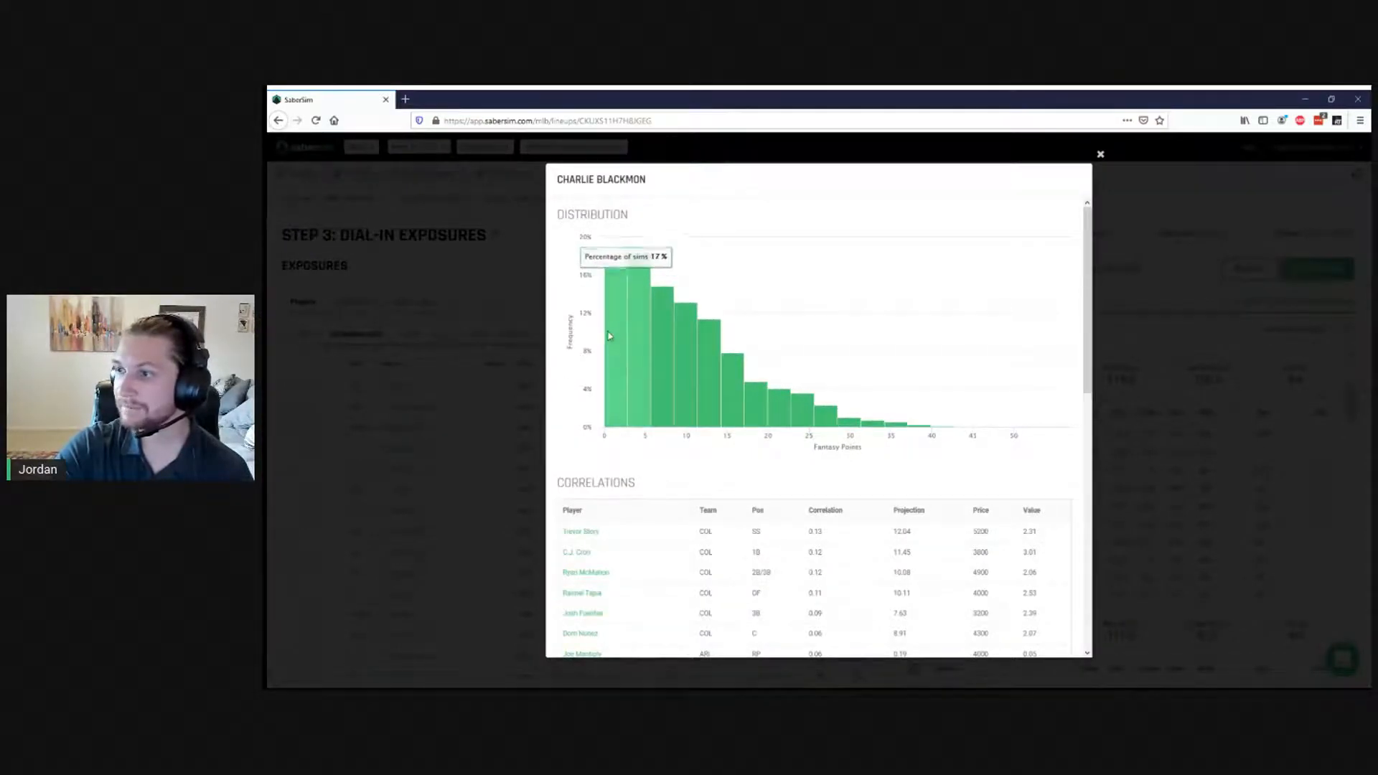
pyautogui.click(1100, 153)
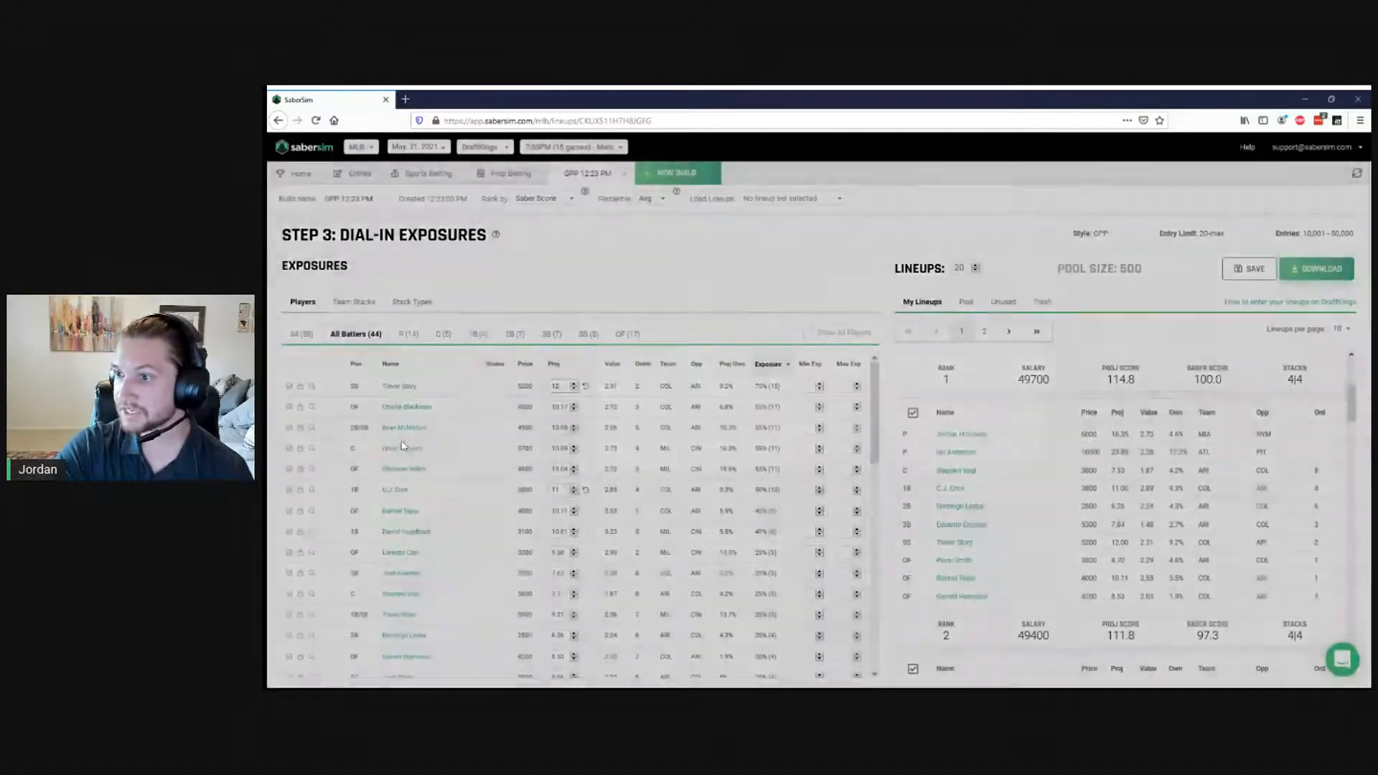
pyautogui.click(403, 429)
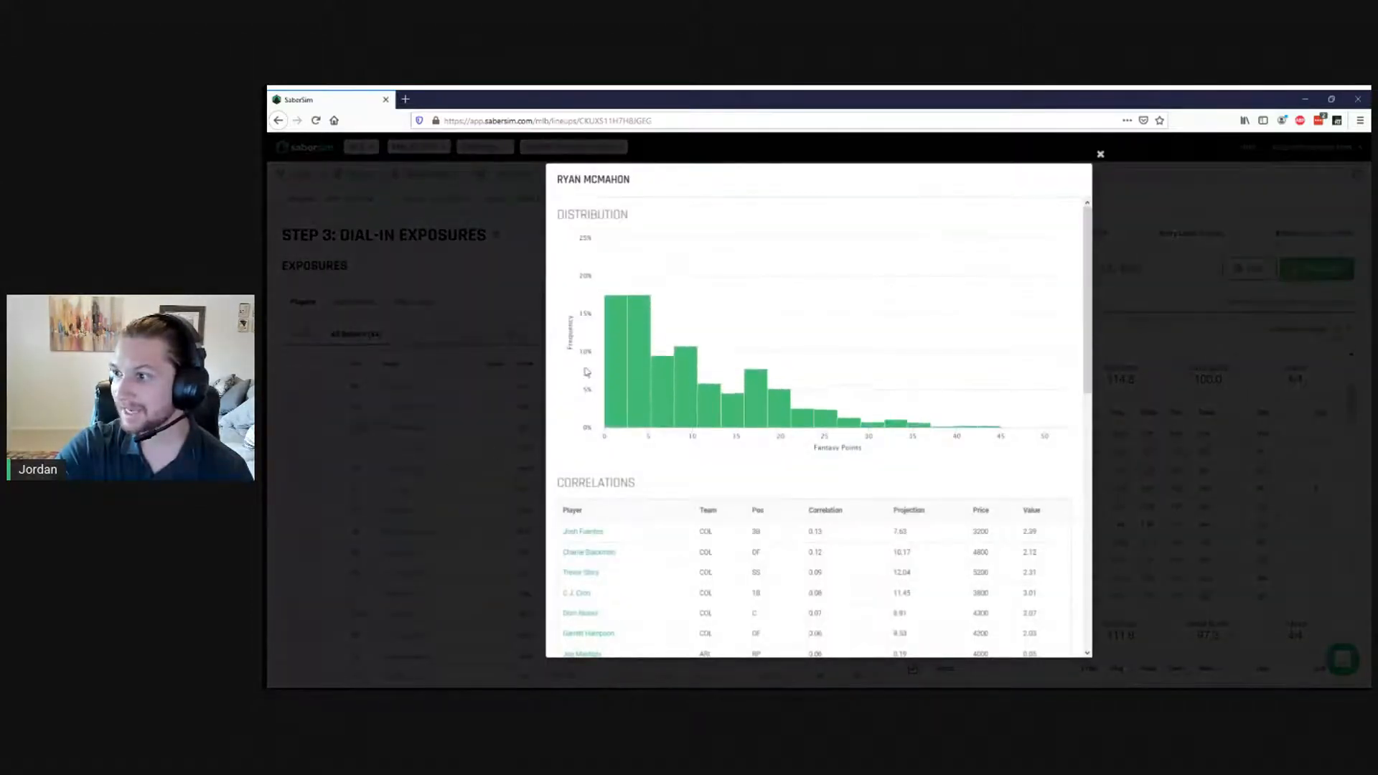
pyautogui.moveTo(614, 329)
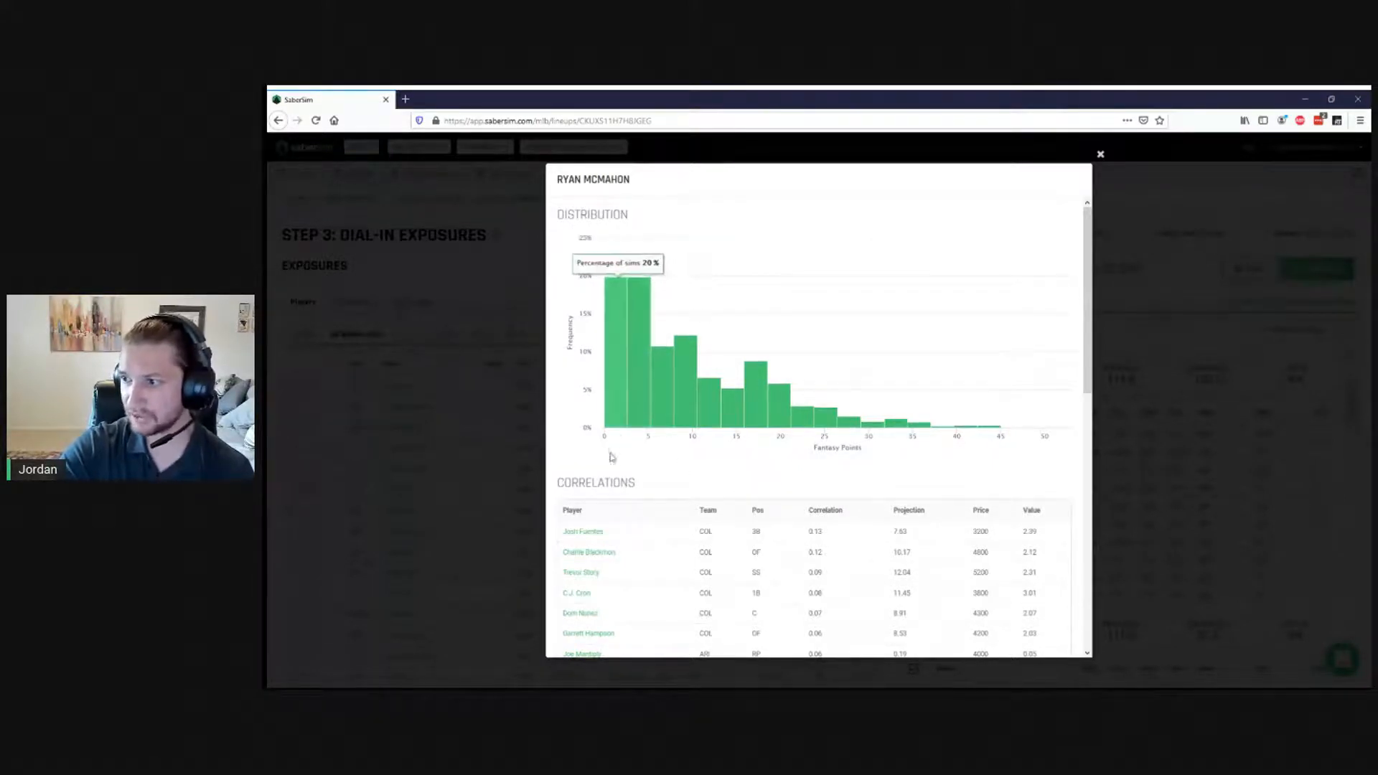
pyautogui.press('Escape')
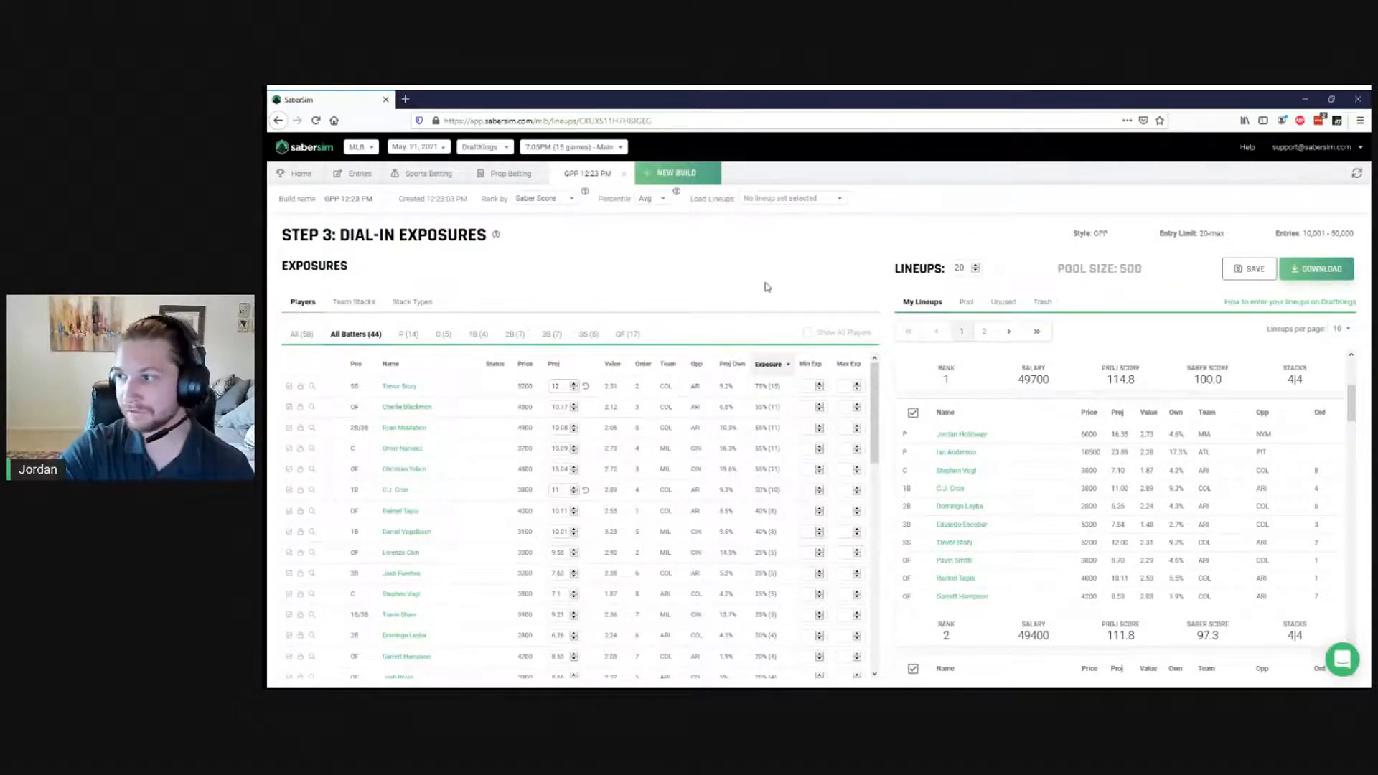
# Set the maximum exposure to 35 for Trevor Story, Omar Narvaez, Christian Yelich, Stephen Vogt and C.J. Cron
pyautogui.click(847, 386)
pyautogui.write('35')
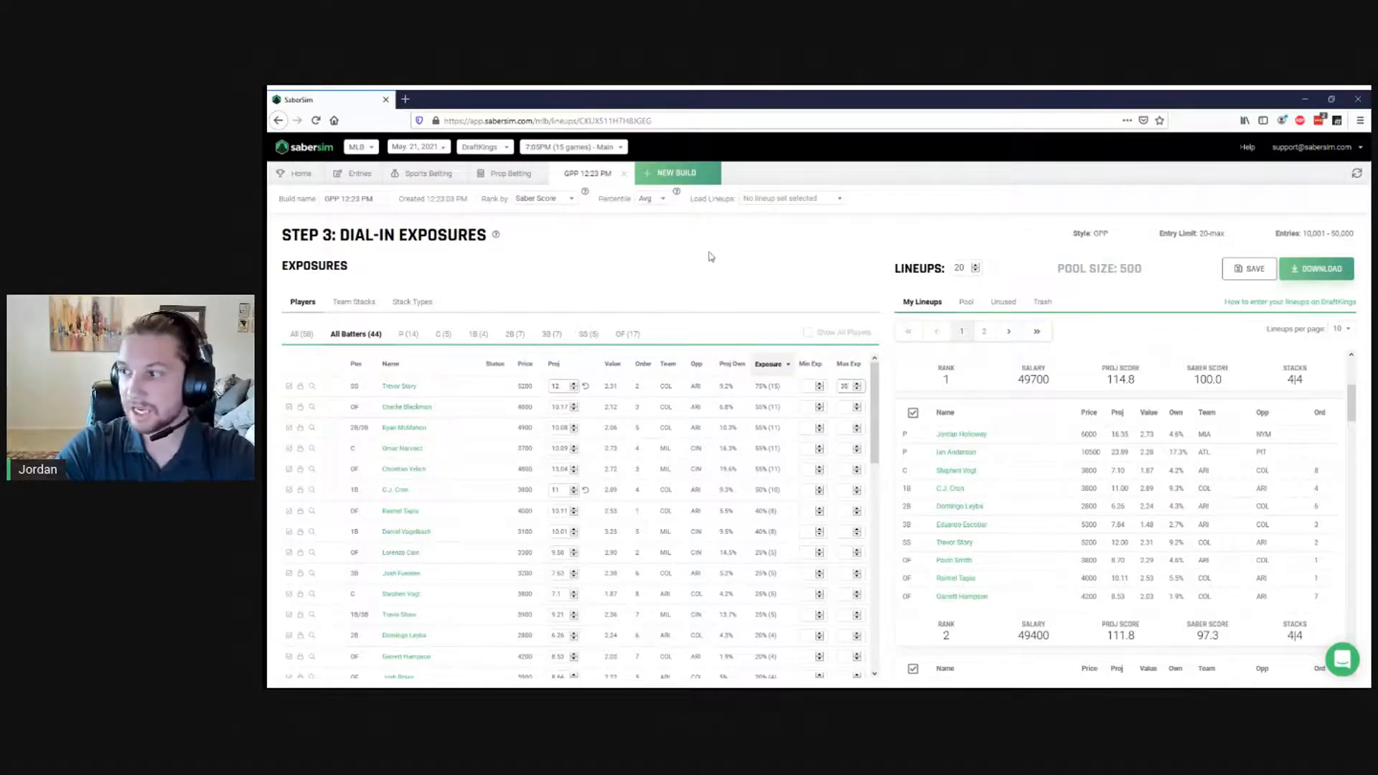
pyautogui.click(714, 283)
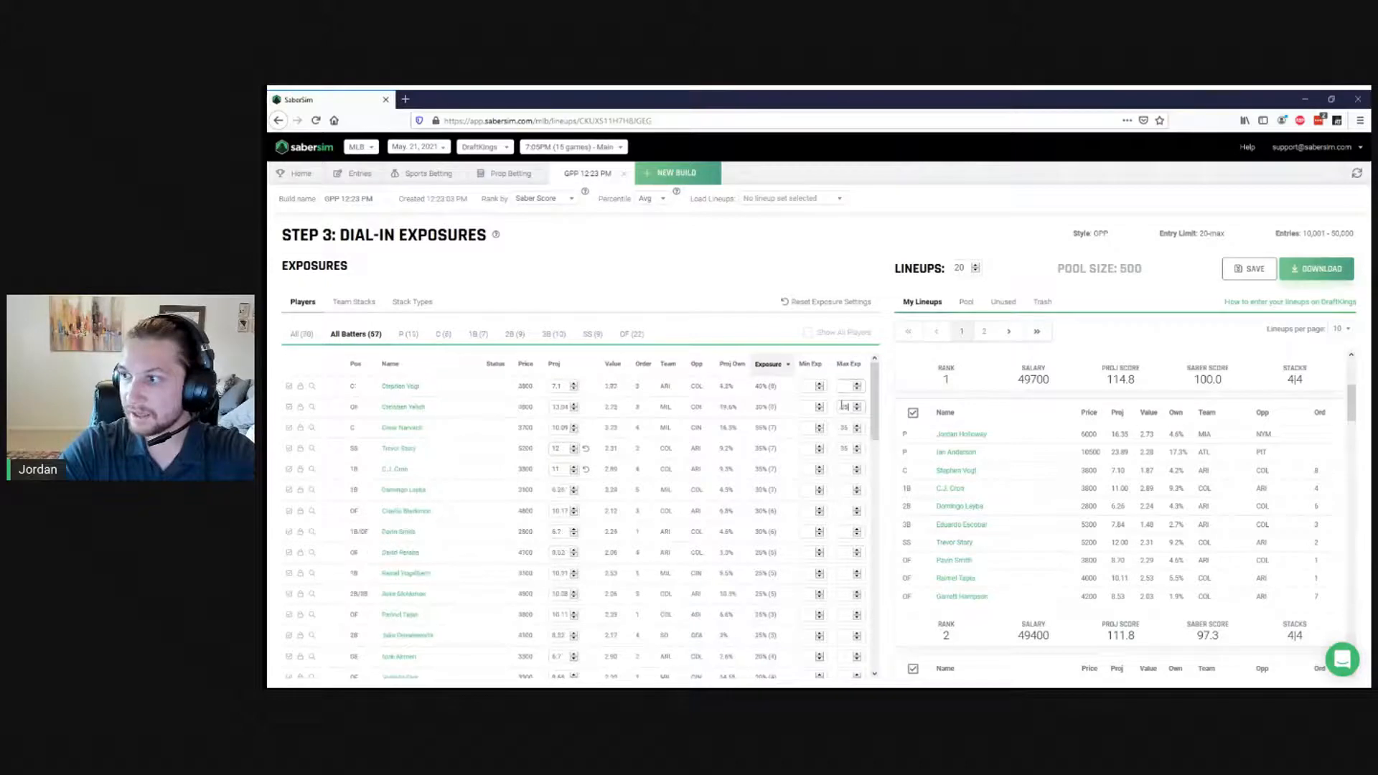
pyautogui.click(840, 388)
pyautogui.write('35')
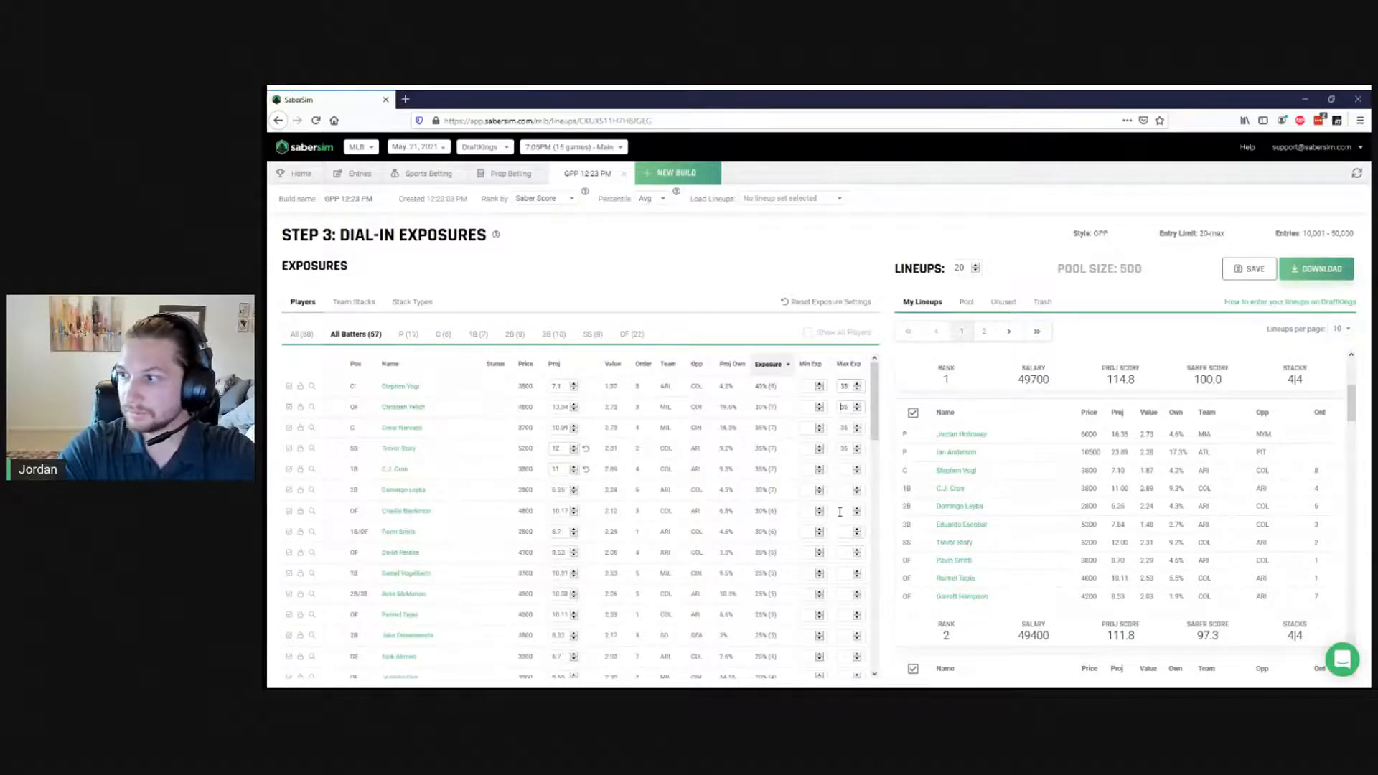
pyautogui.click(844, 388)
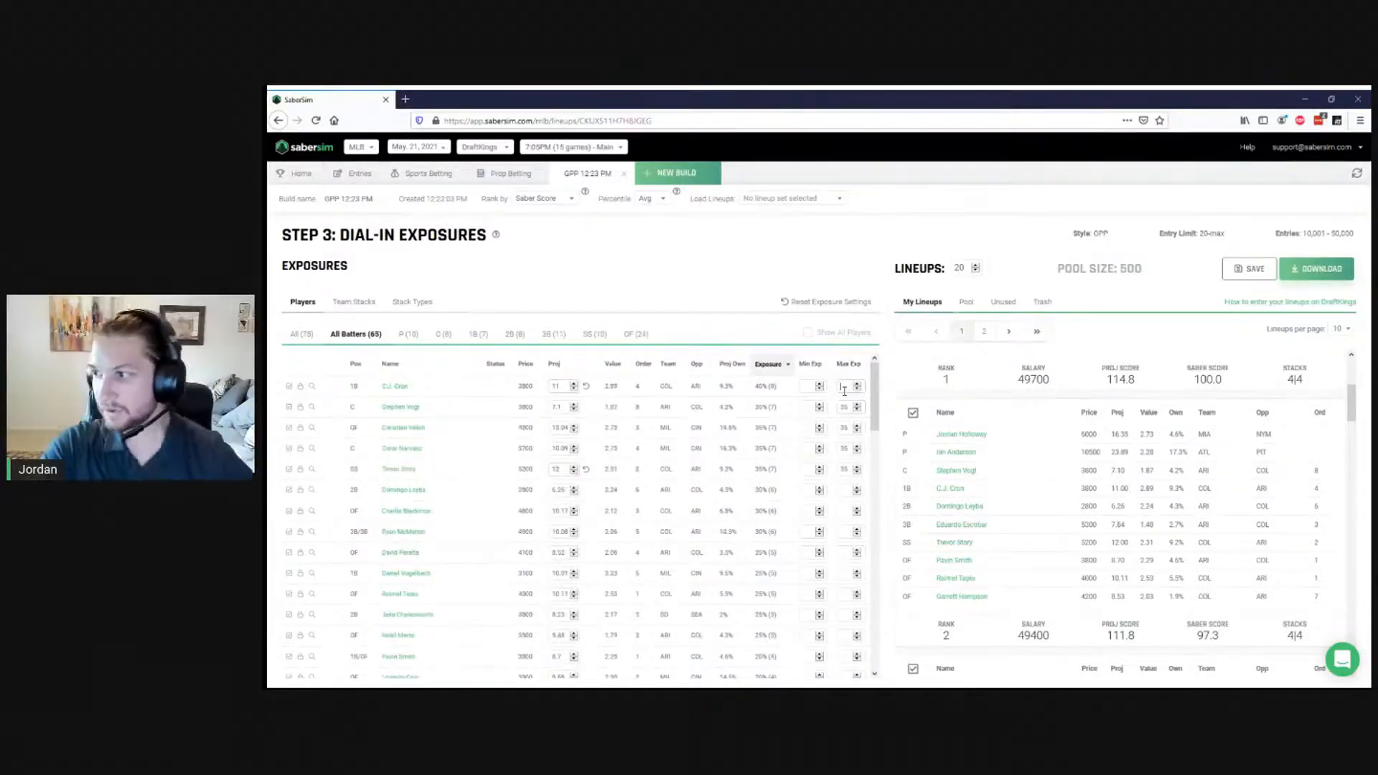
pyautogui.write('35')
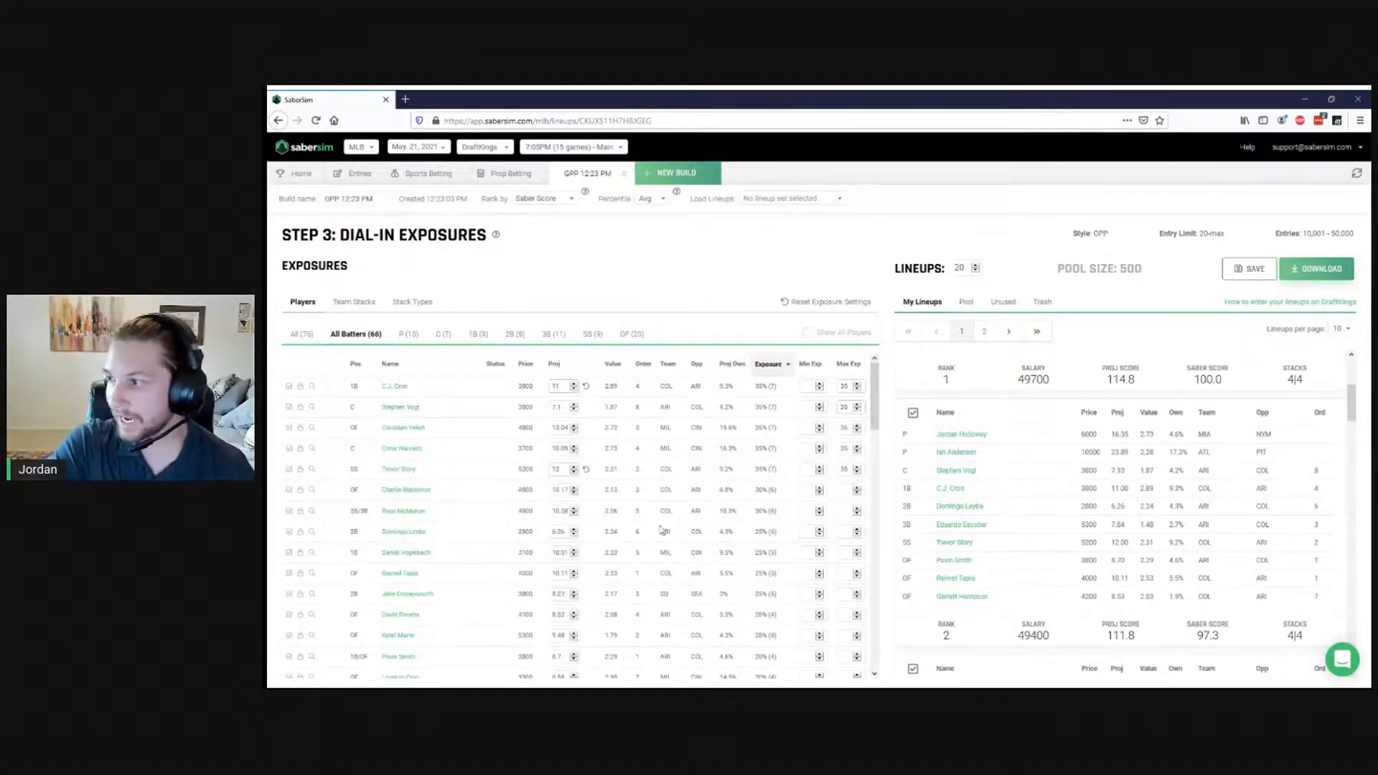
# Check the exposure spread across the pitchers against that of the batters
pyautogui.click(407, 335)
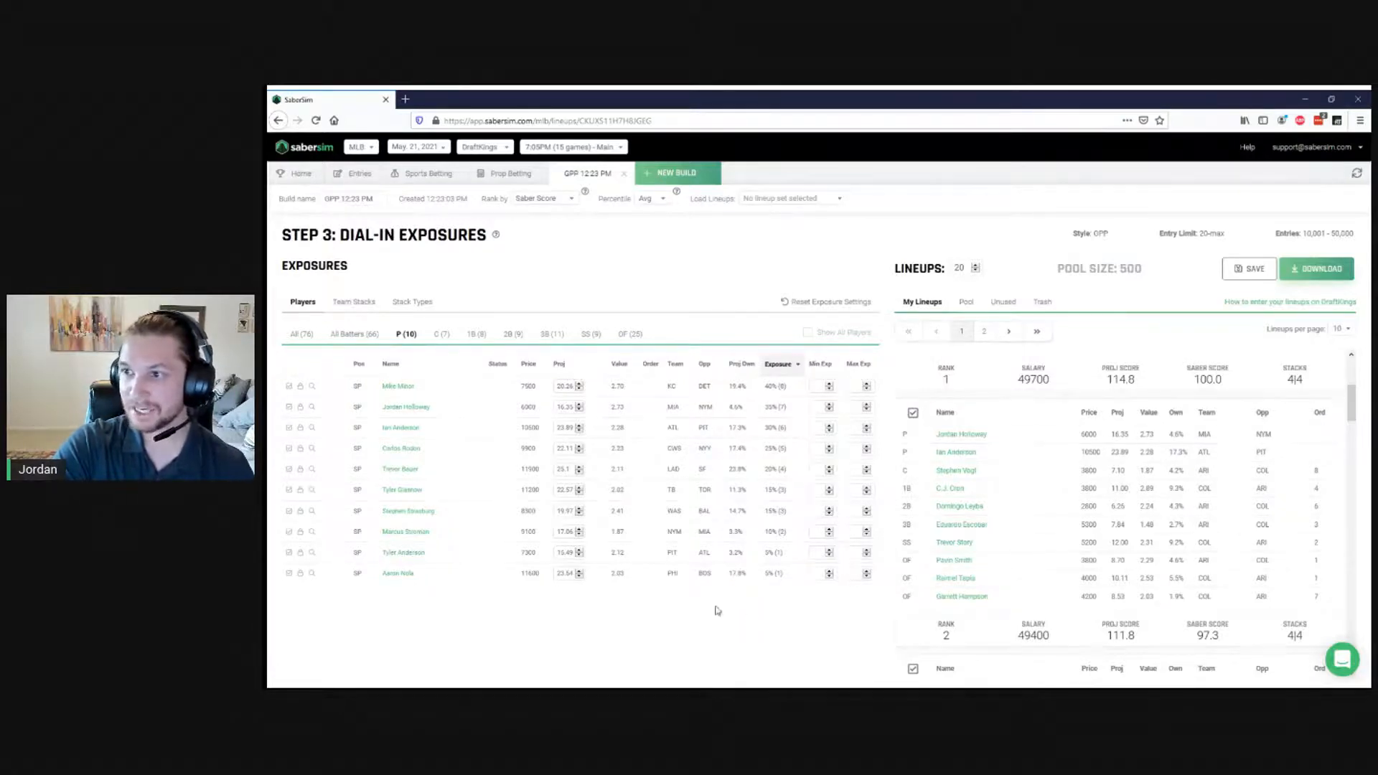
pyautogui.click(350, 336)
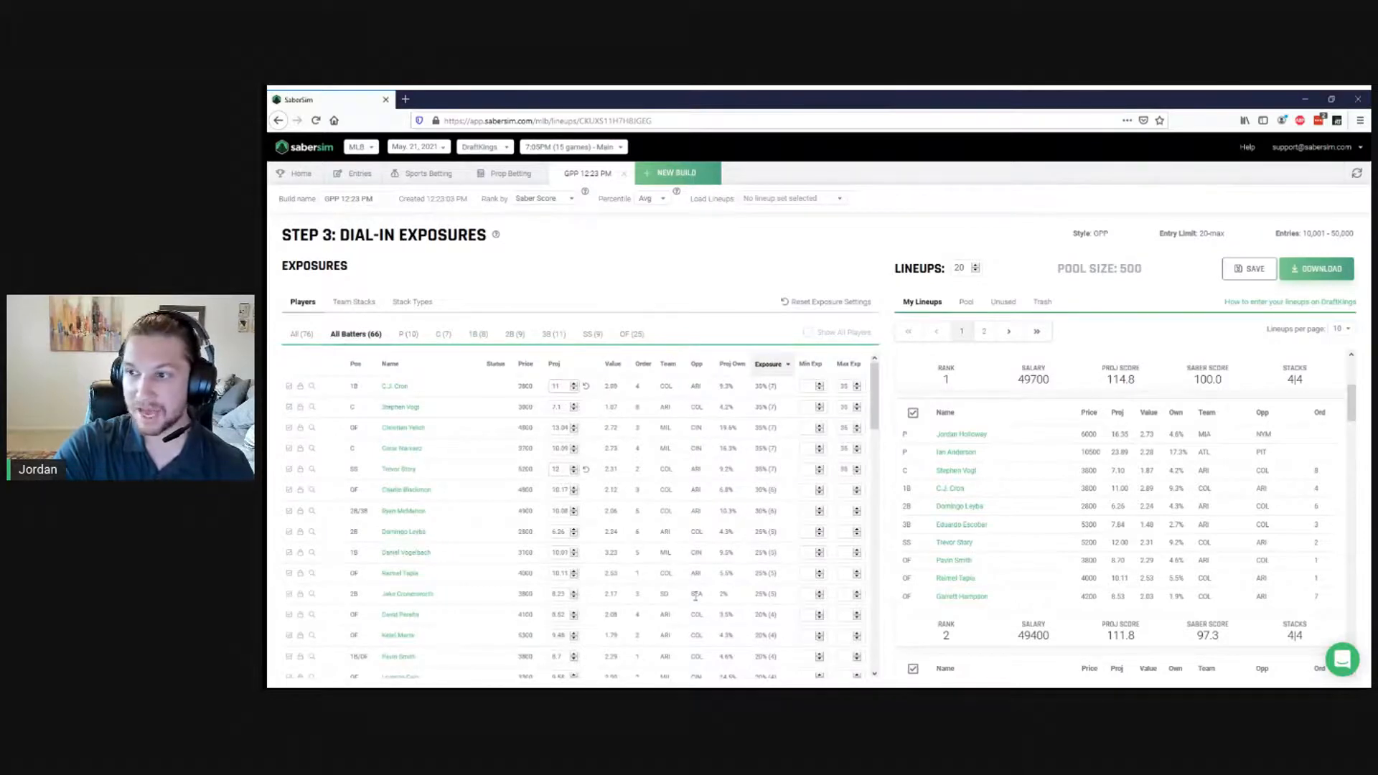
pyautogui.click(406, 334)
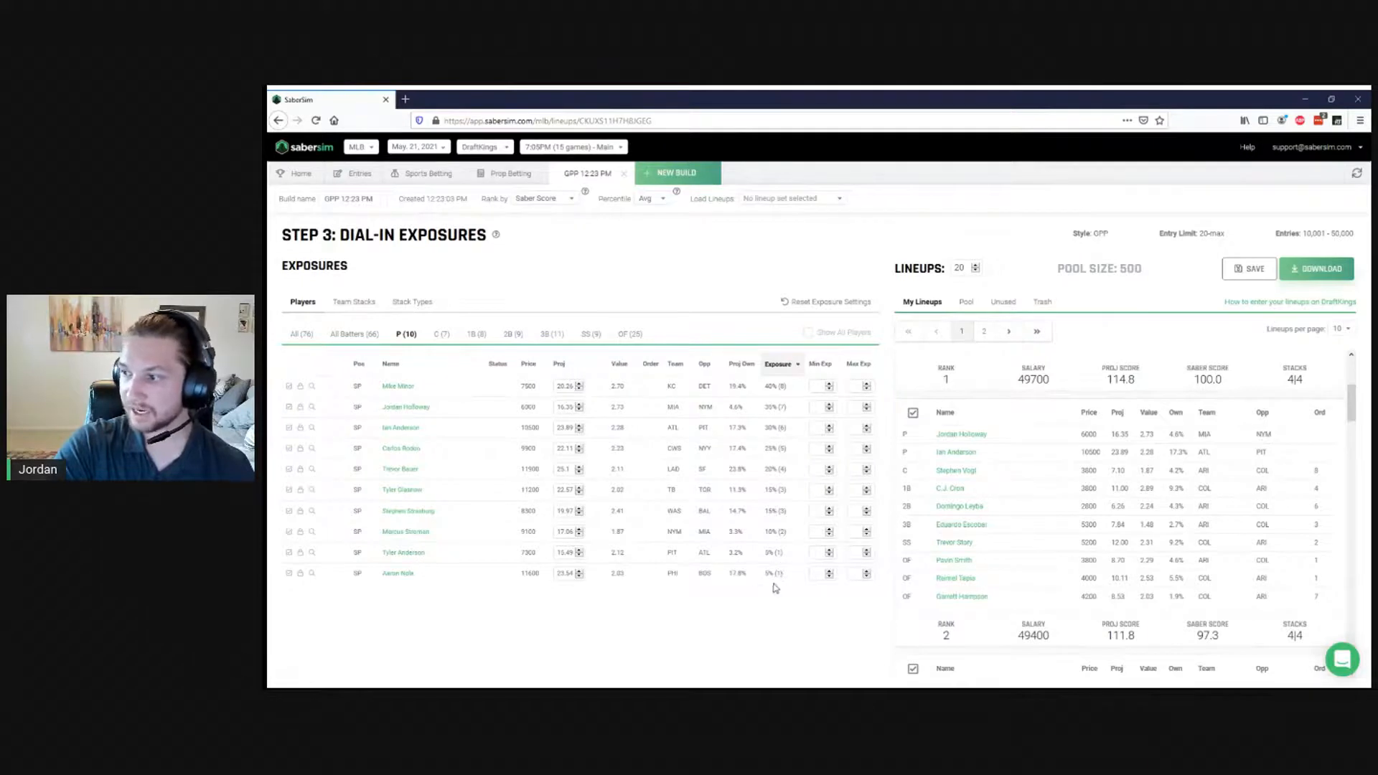
# Cap Aaron Nola's exposure so he drops out of the lineups, and set Marcus Stroman's maximum exposure to 0
pyautogui.click(785, 598)
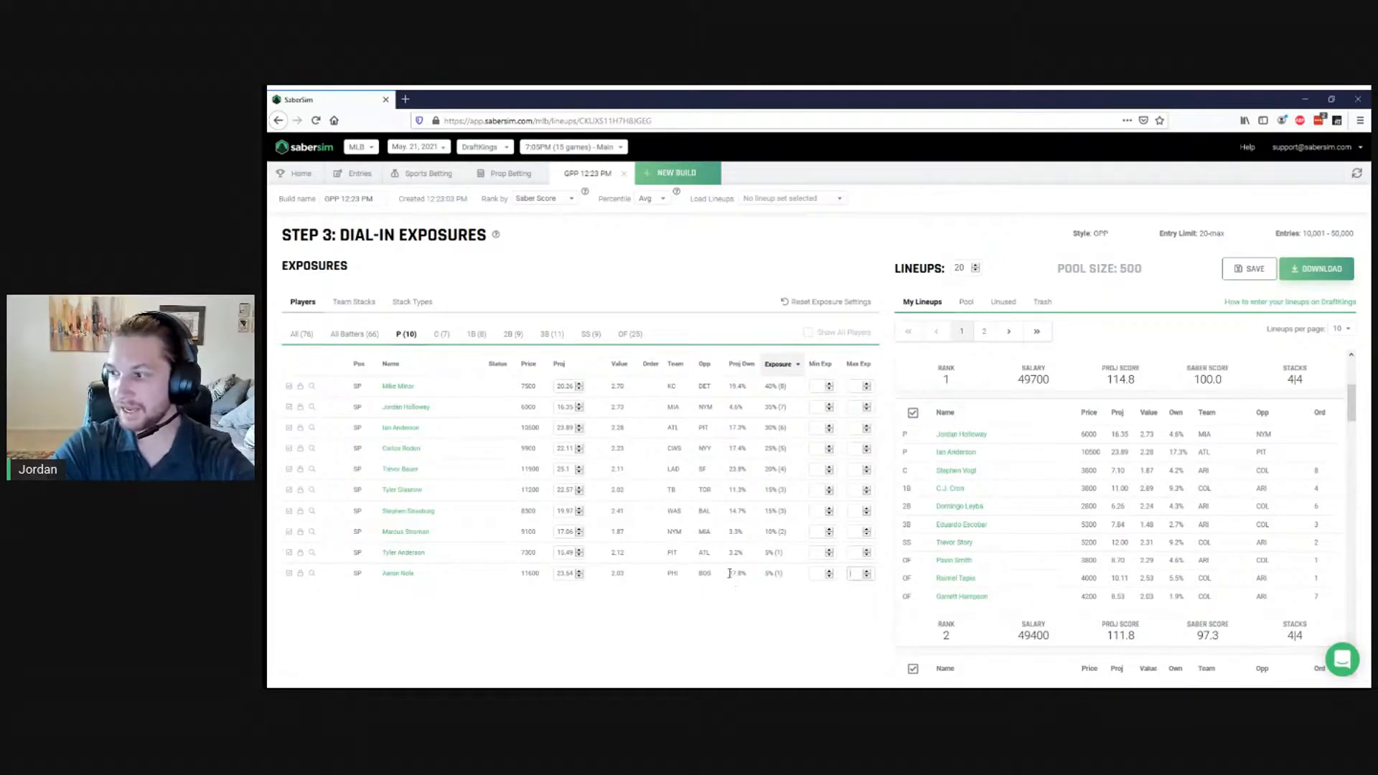
pyautogui.click(702, 637)
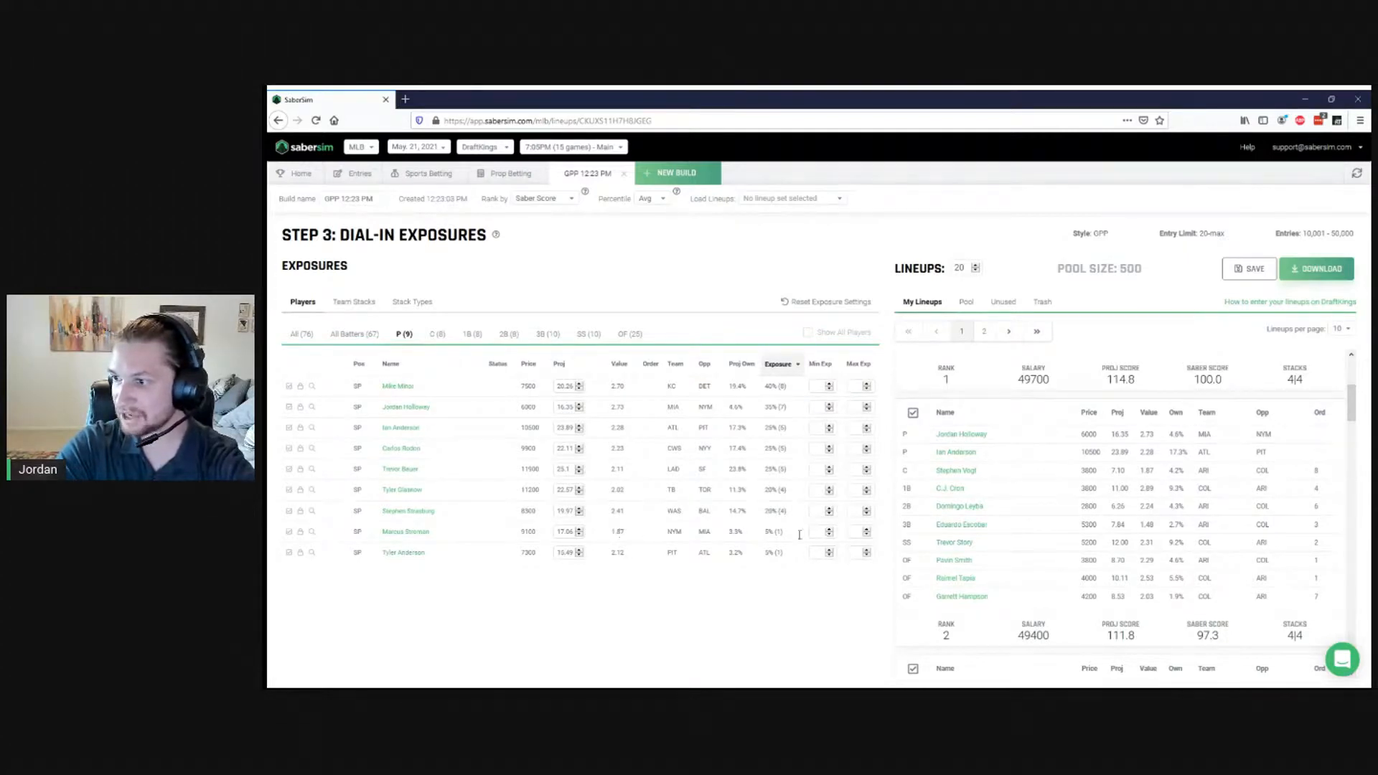
pyautogui.click(849, 532)
pyautogui.write('0')
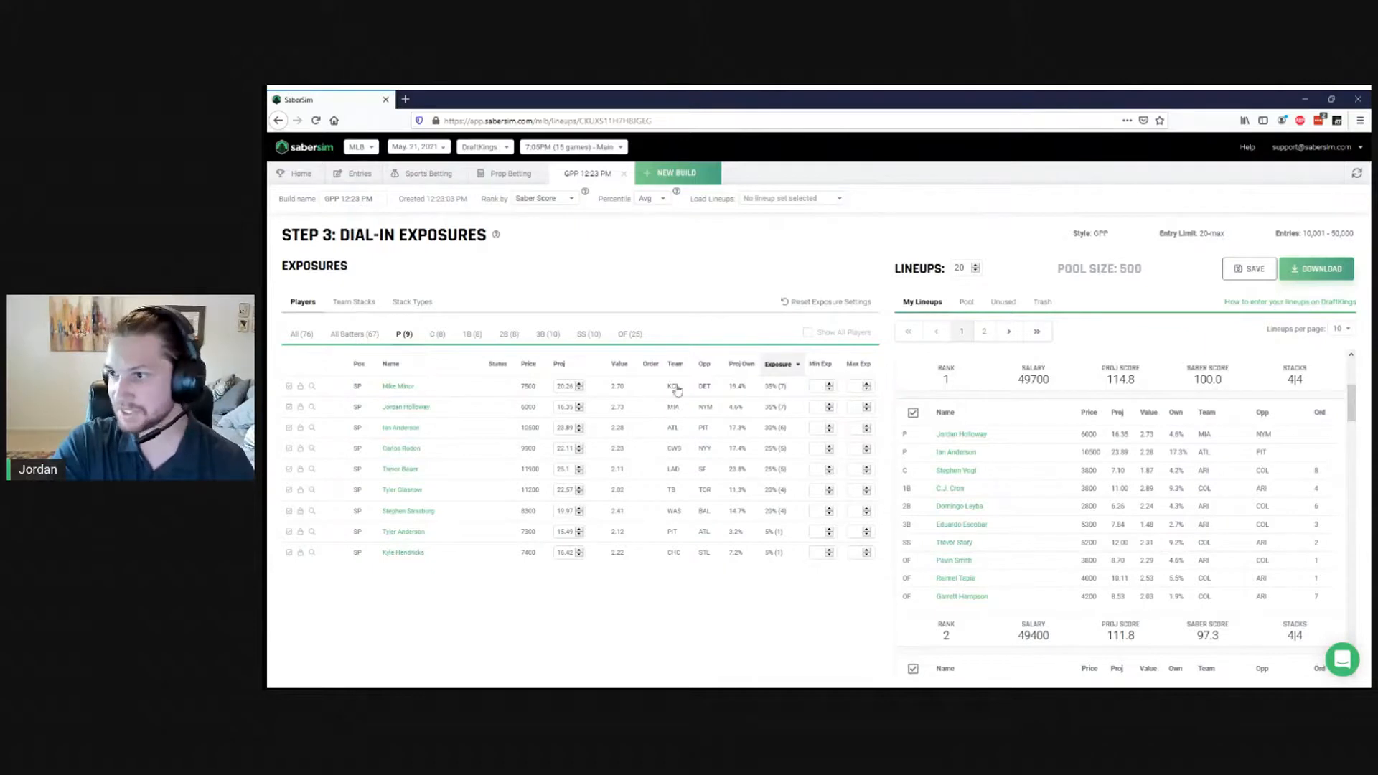
# Recheck the batter exposures against the pitchers', and examine the Saber Scores and stacks of the top-ranked lineups
pyautogui.click(353, 335)
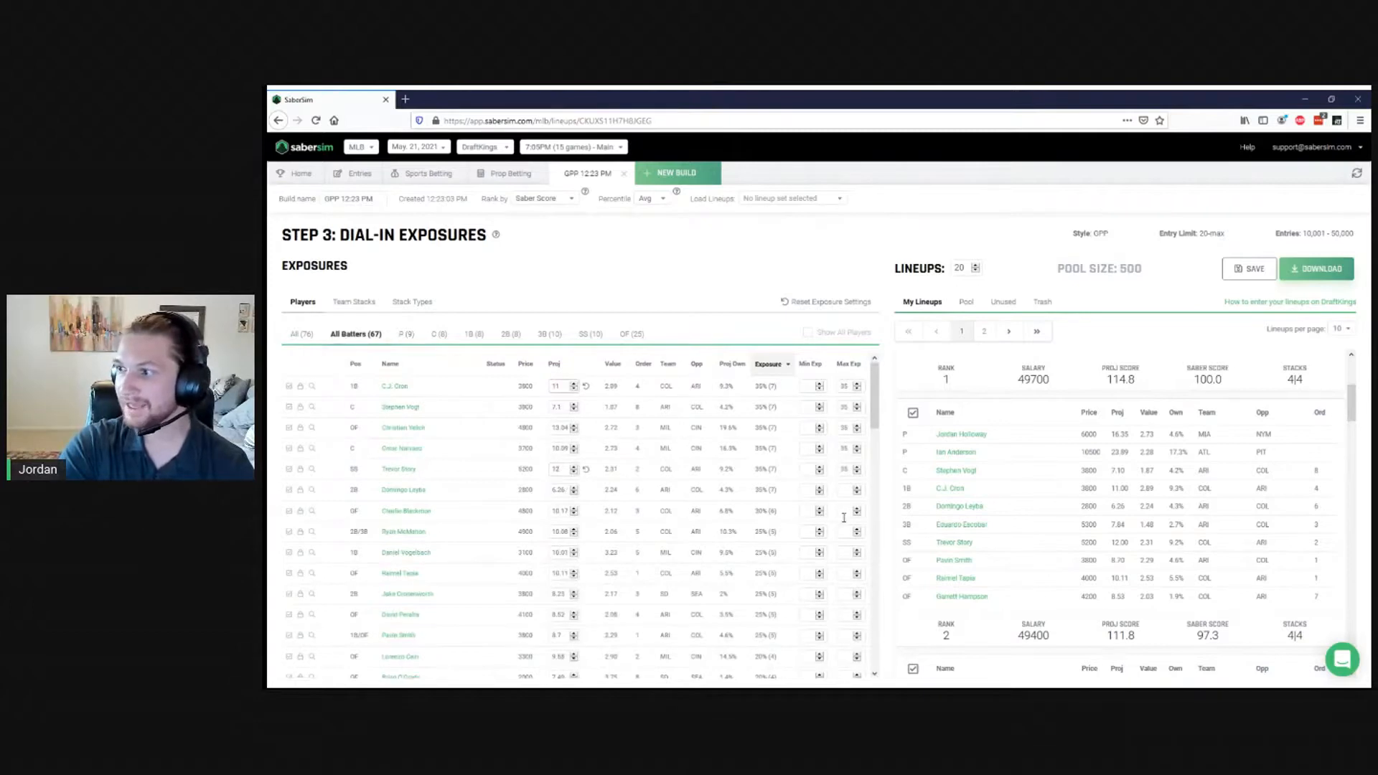
pyautogui.click(404, 335)
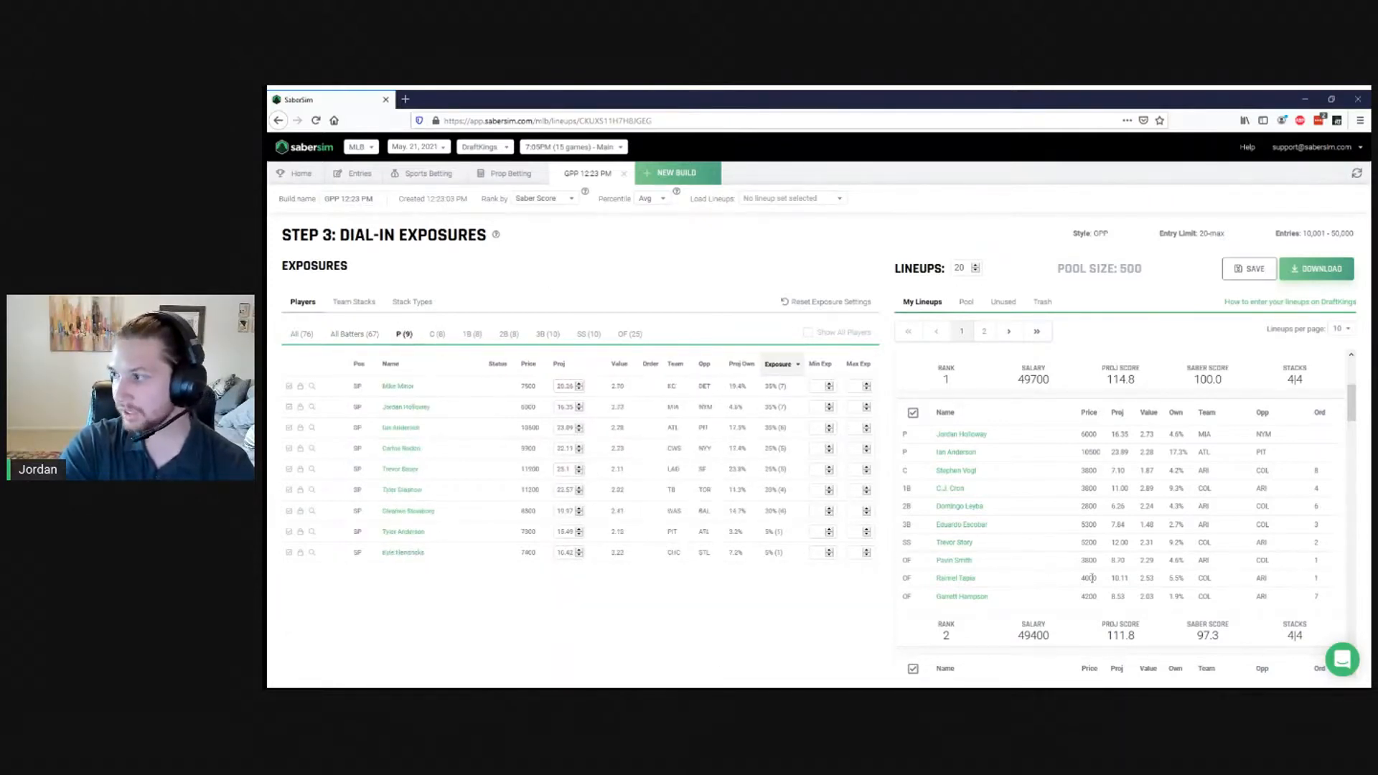
pyautogui.scroll(-3, 1199, 528)
pyautogui.scroll(2, 1199, 527)
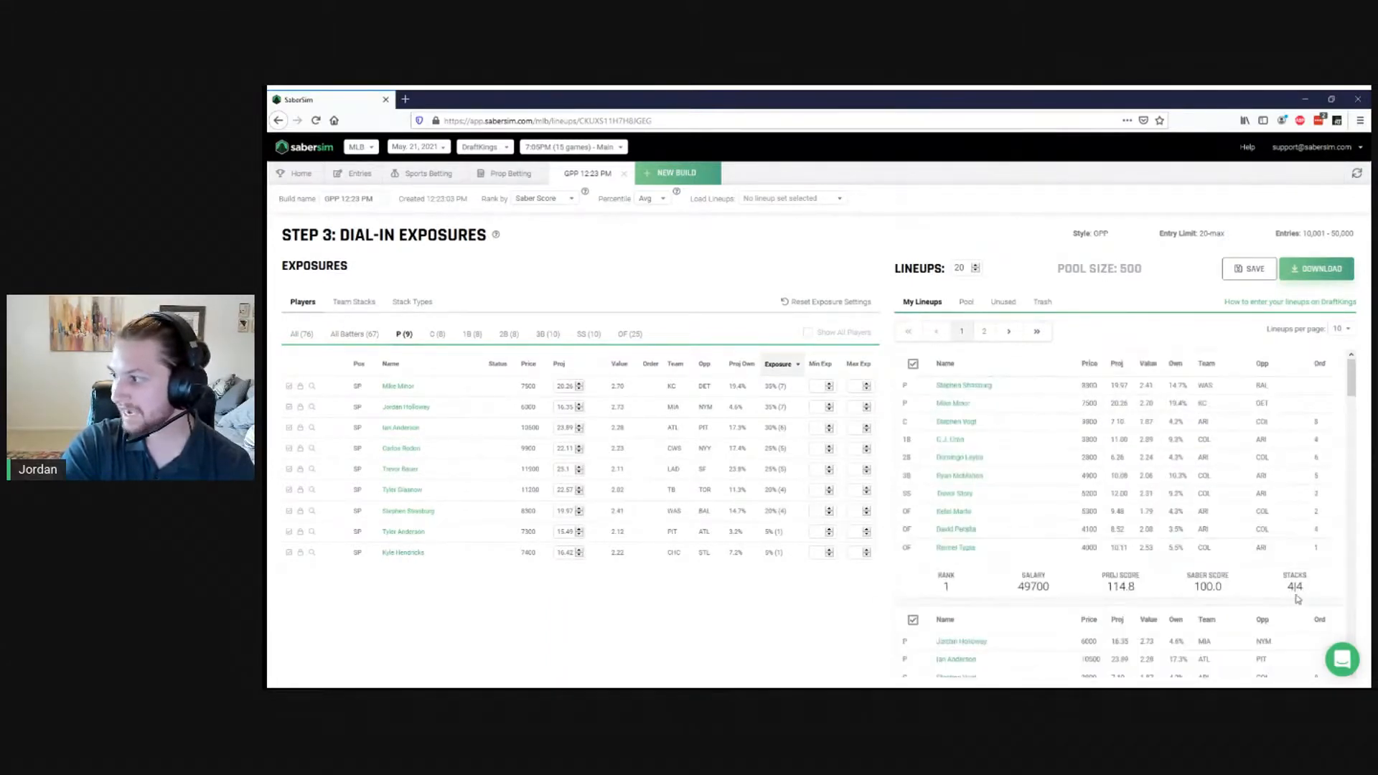
pyautogui.scroll(-5, 1181, 399)
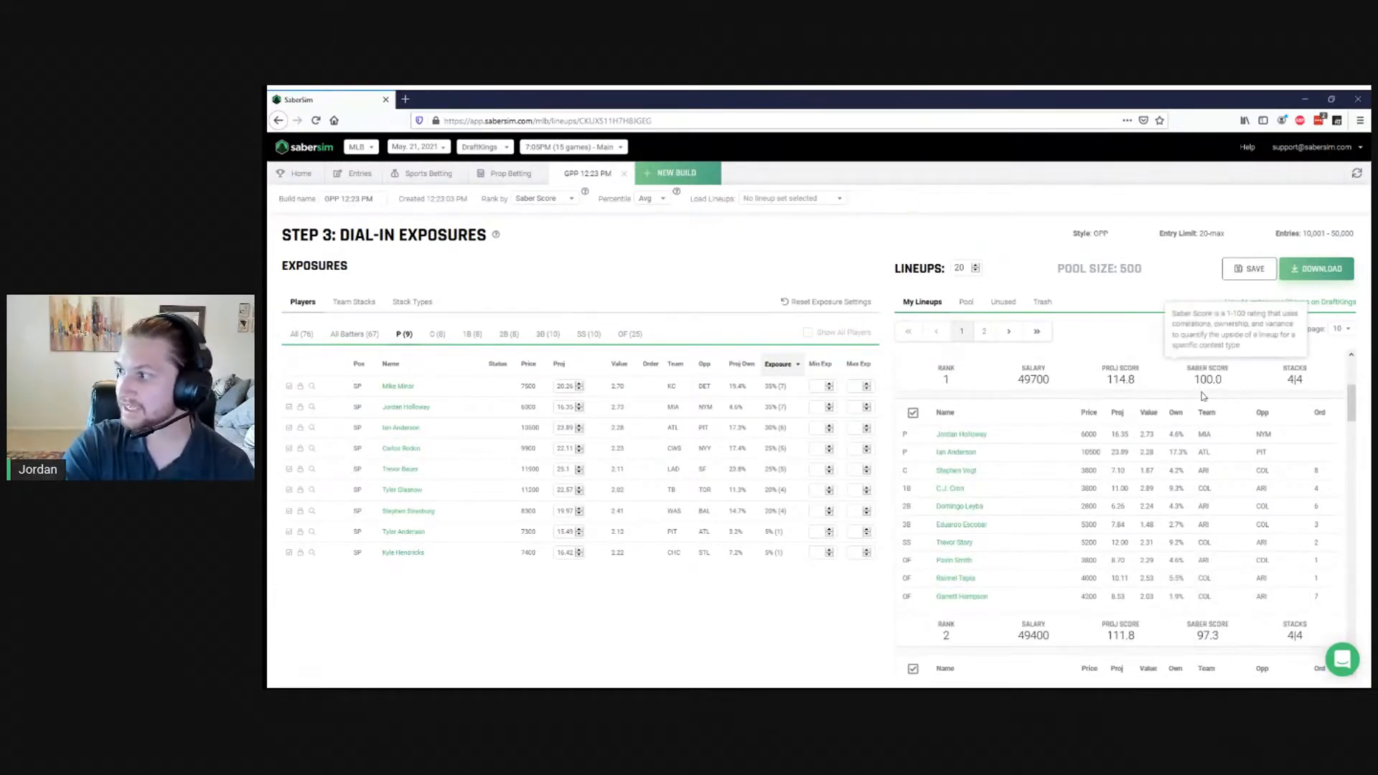
pyautogui.scroll(-4, 1200, 503)
pyautogui.moveTo(1198, 572)
pyautogui.scroll(-3, 1252, 581)
pyautogui.scroll(-2, 1252, 581)
pyautogui.scroll(1, 1245, 577)
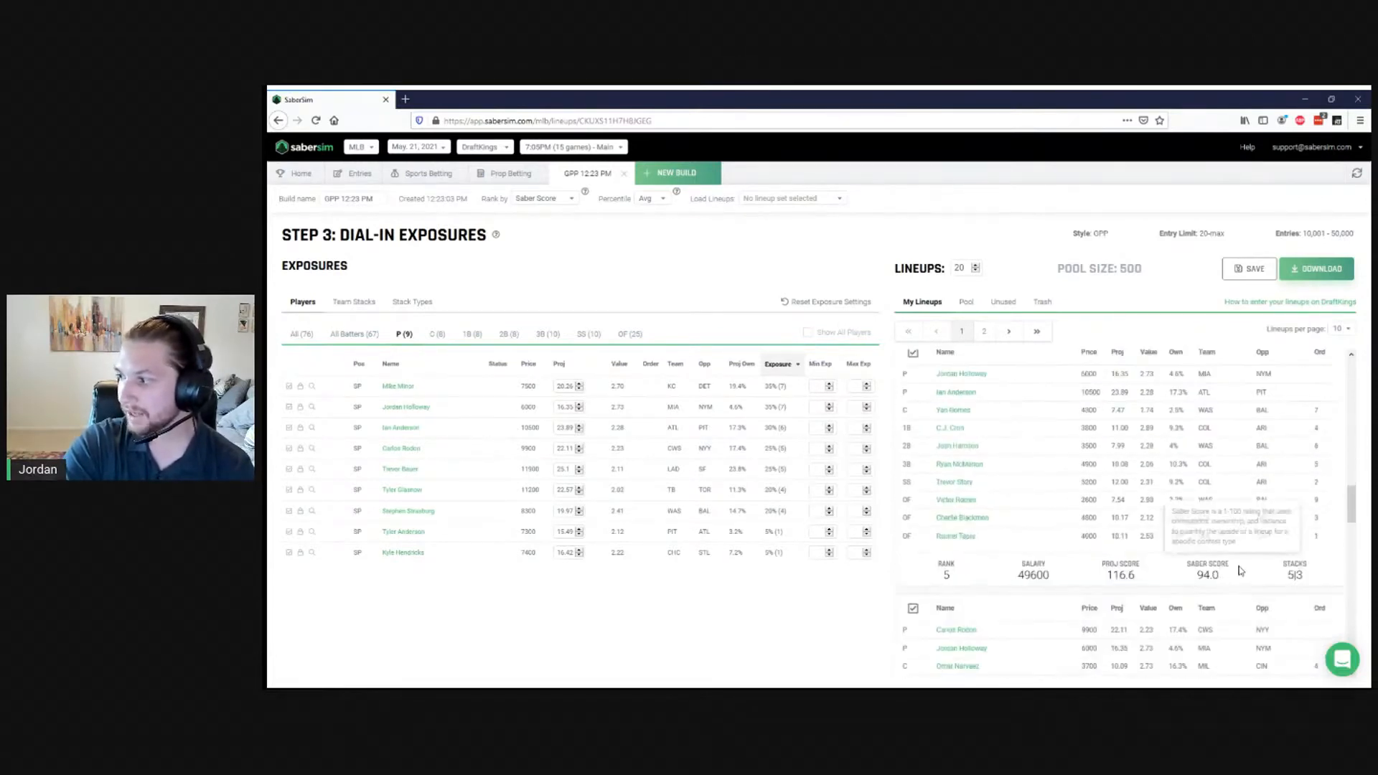
pyautogui.scroll(2, 1221, 561)
pyautogui.scroll(6, 1200, 552)
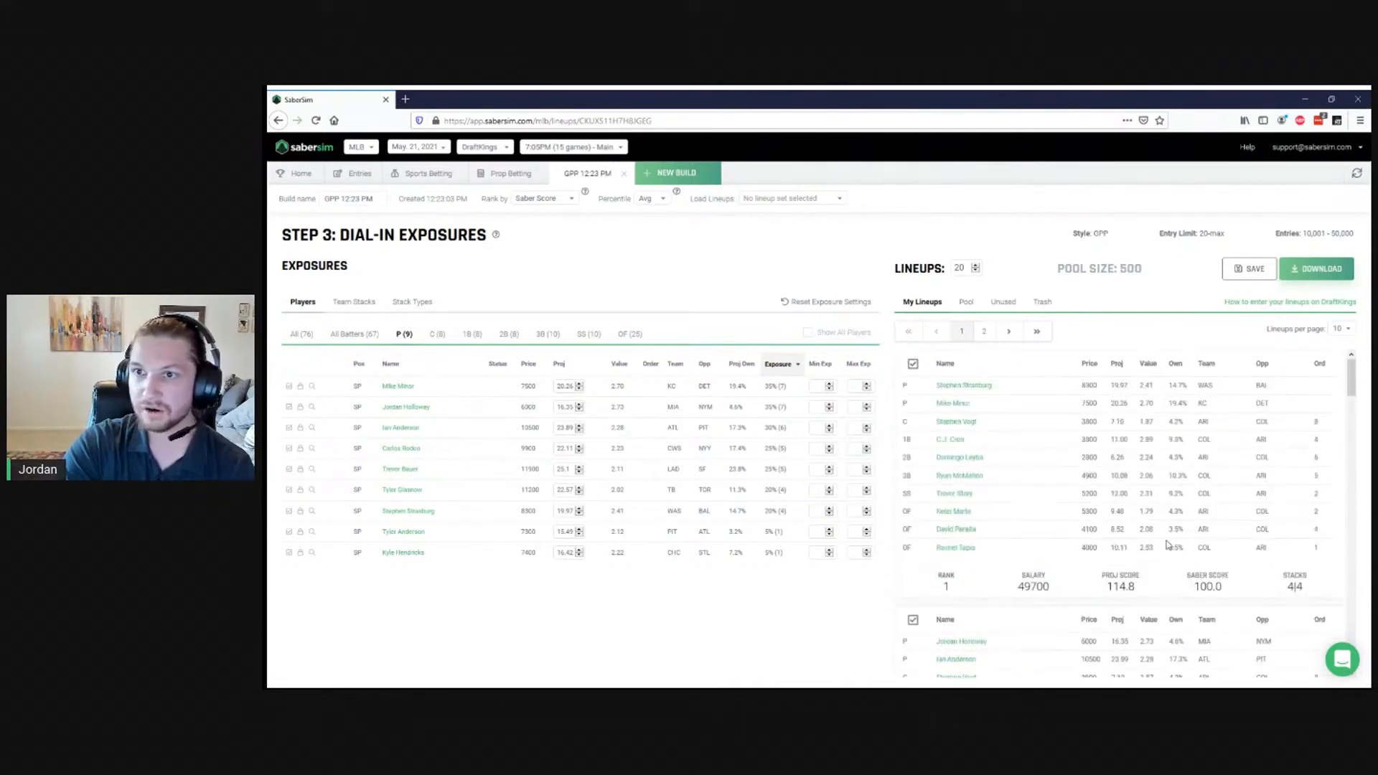